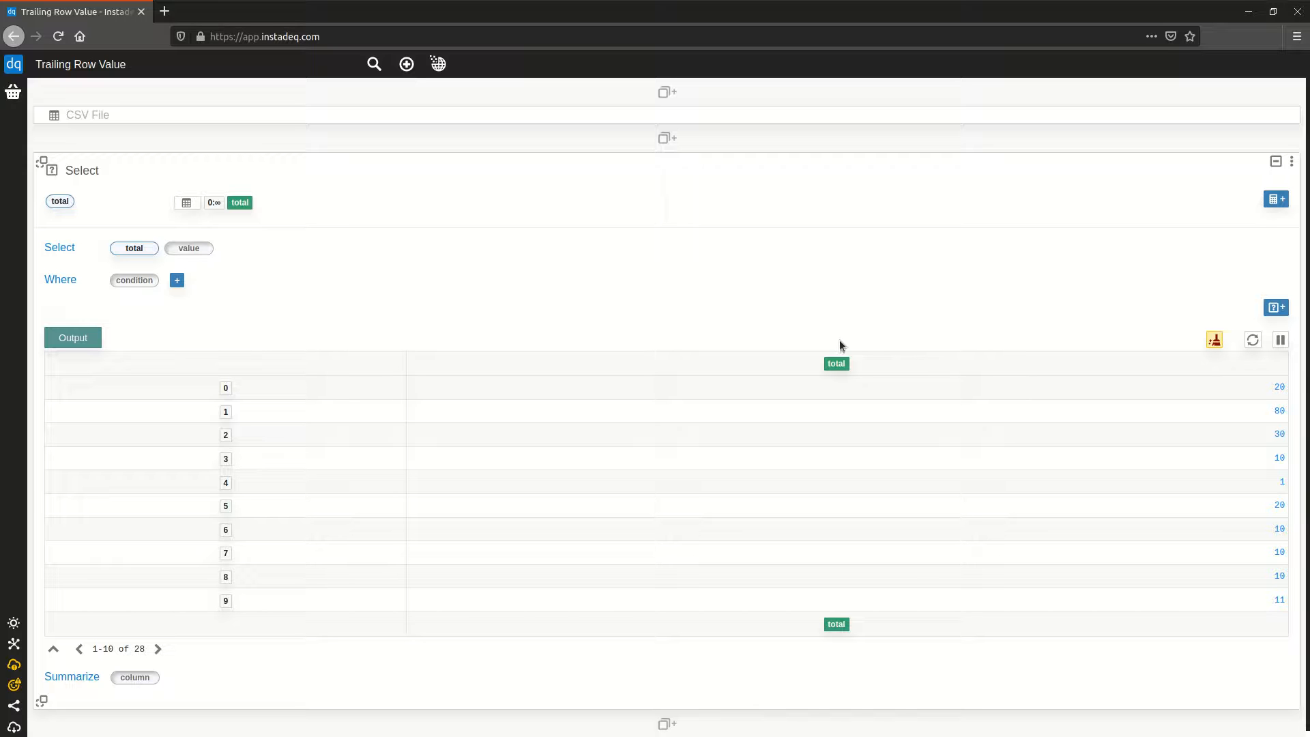
# Add a Summarize card below the Select card and use the Select output's total column as its selected value
pyautogui.scroll(-2, 698, 256)
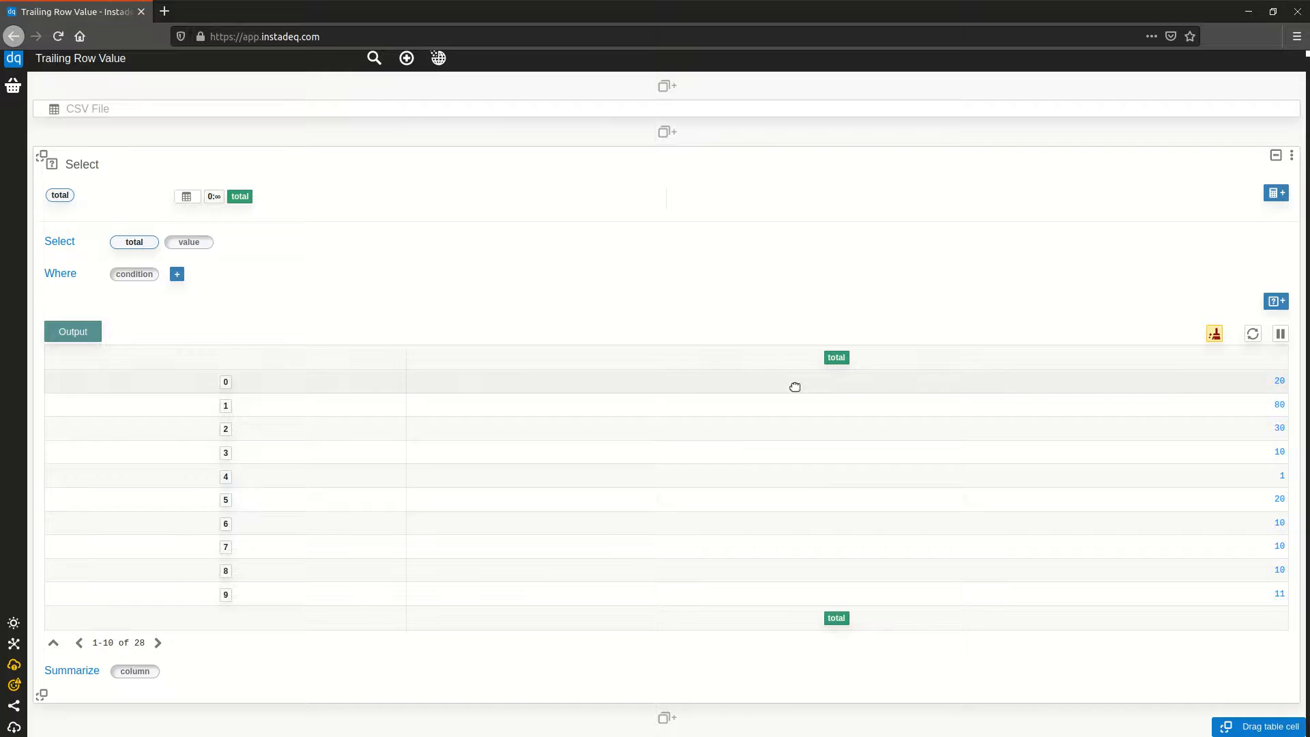
pyautogui.click(724, 720)
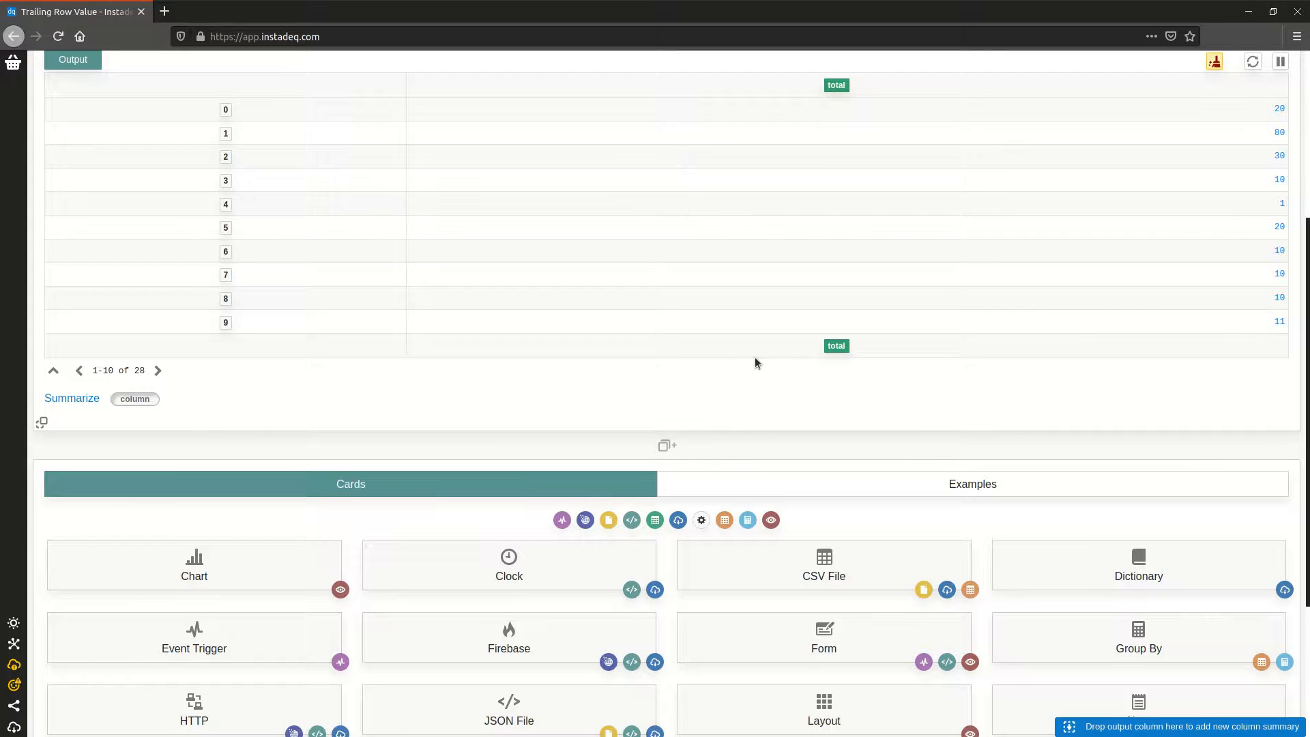
pyautogui.scroll(1, 737, 329)
pyautogui.scroll(-6, 737, 329)
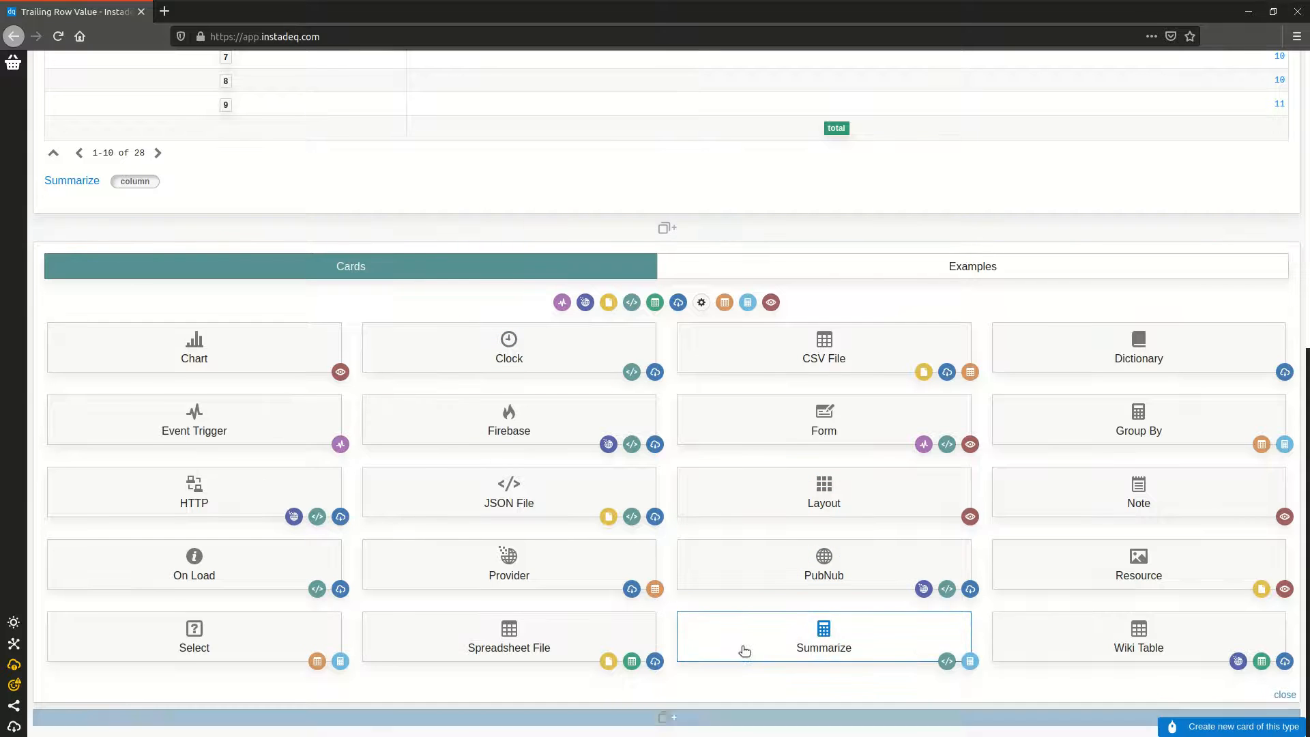
pyautogui.click(745, 651)
pyautogui.moveTo(828, 269); pyautogui.dragTo(134, 470)
pyautogui.scroll(-5, 465, 423)
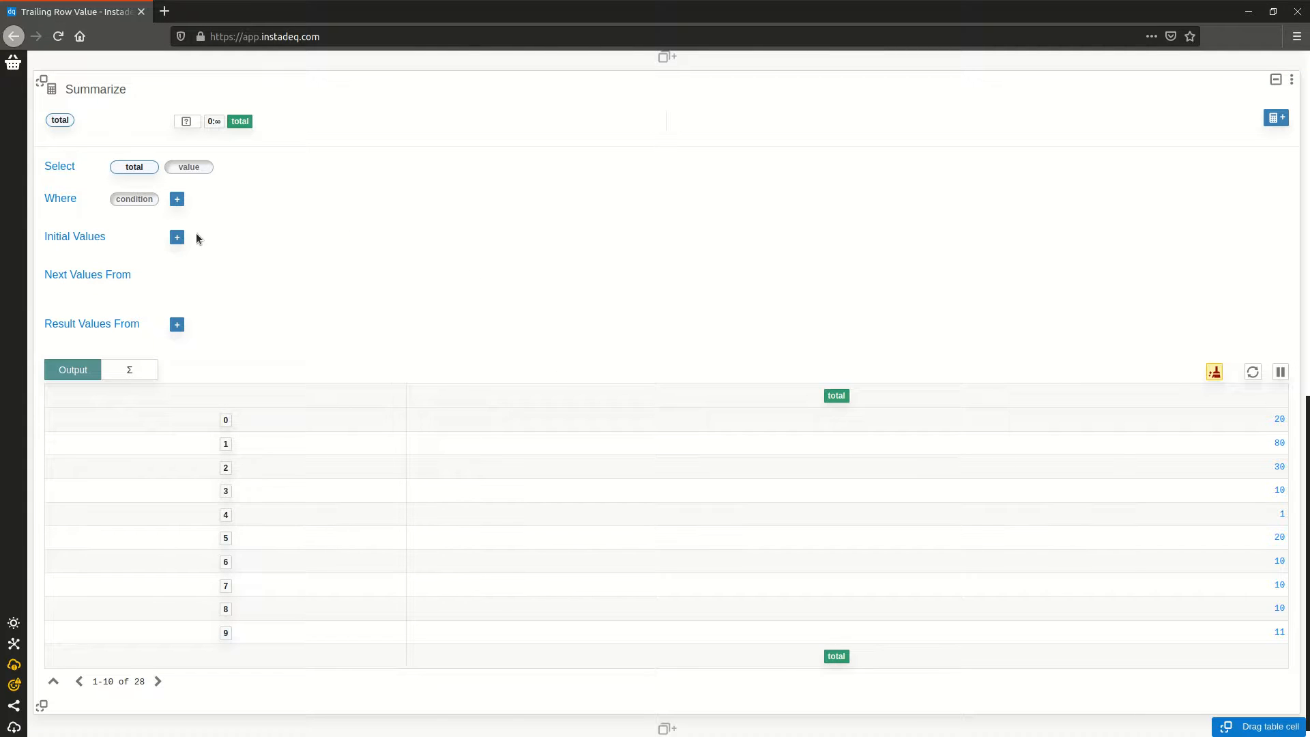
# Add two initial values to the Summarize card and rename the first one "last items"
pyautogui.click(178, 238)
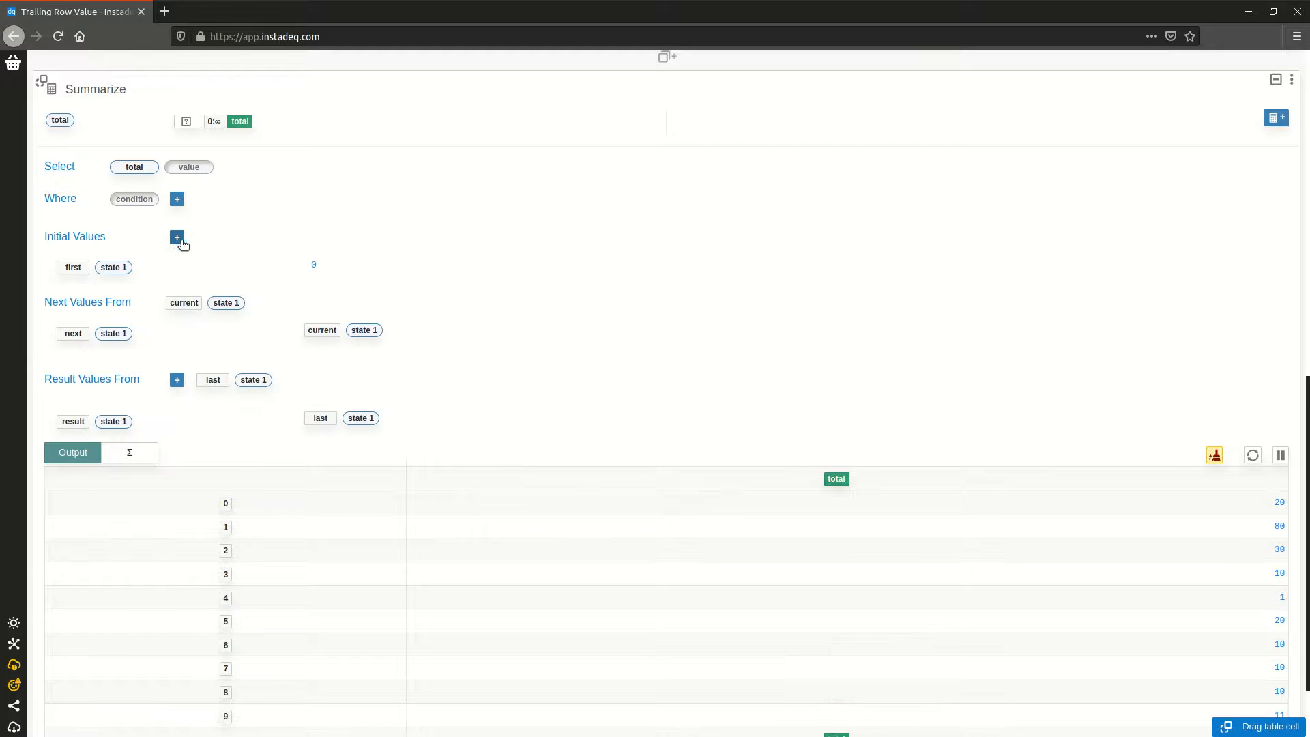
pyautogui.click(117, 270)
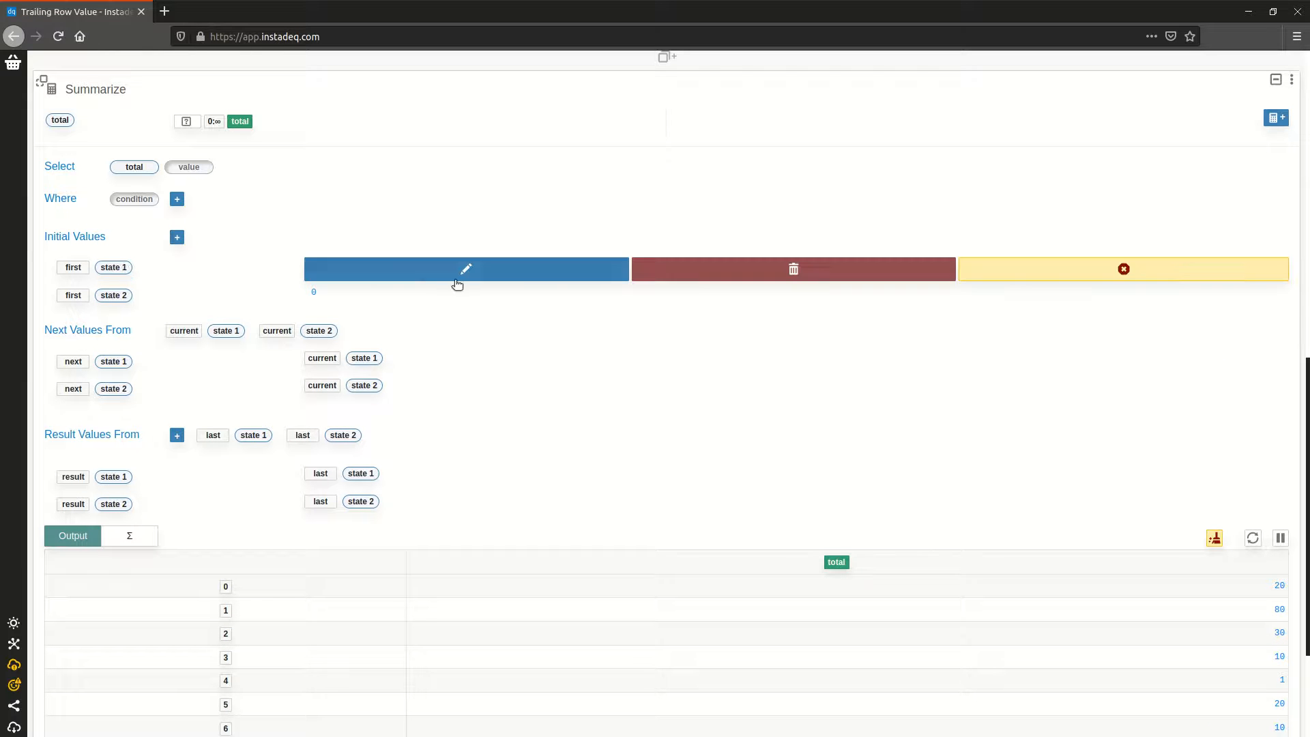
pyautogui.click(454, 270)
pyautogui.write('last')
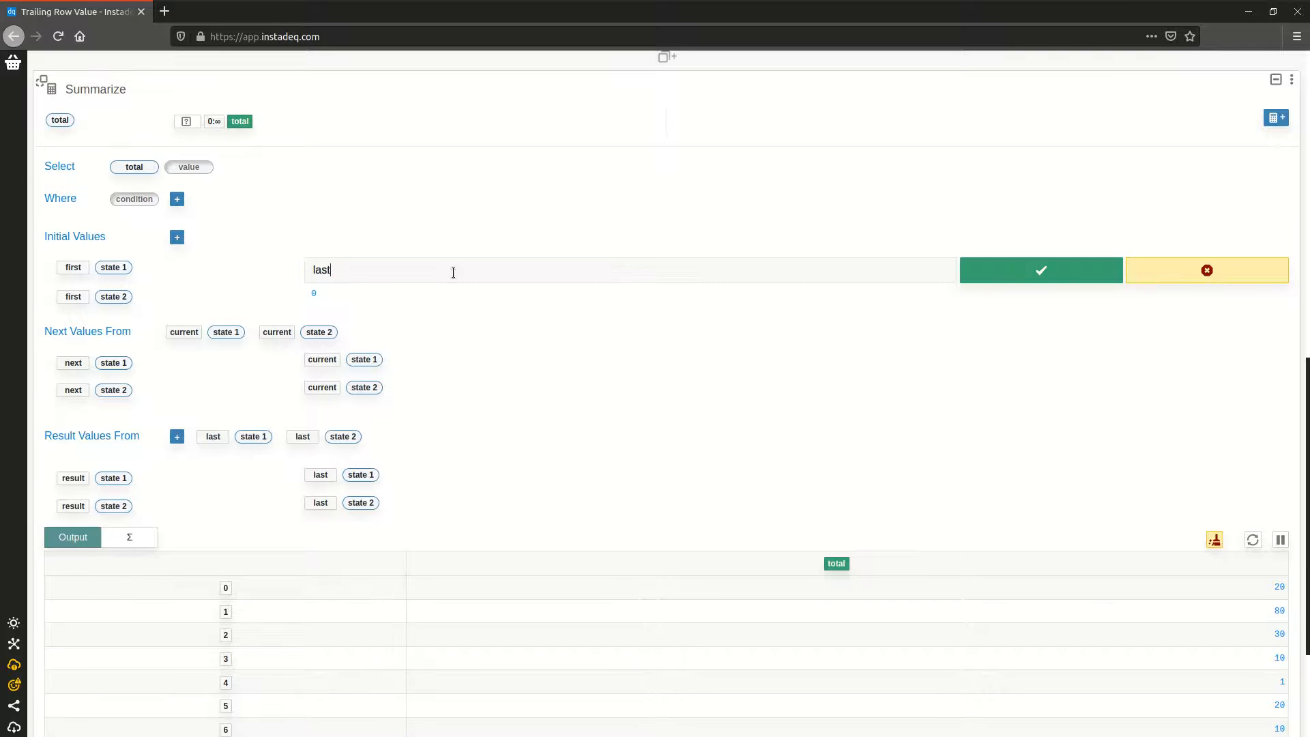
pyautogui.write(' items')
pyautogui.press('Return')
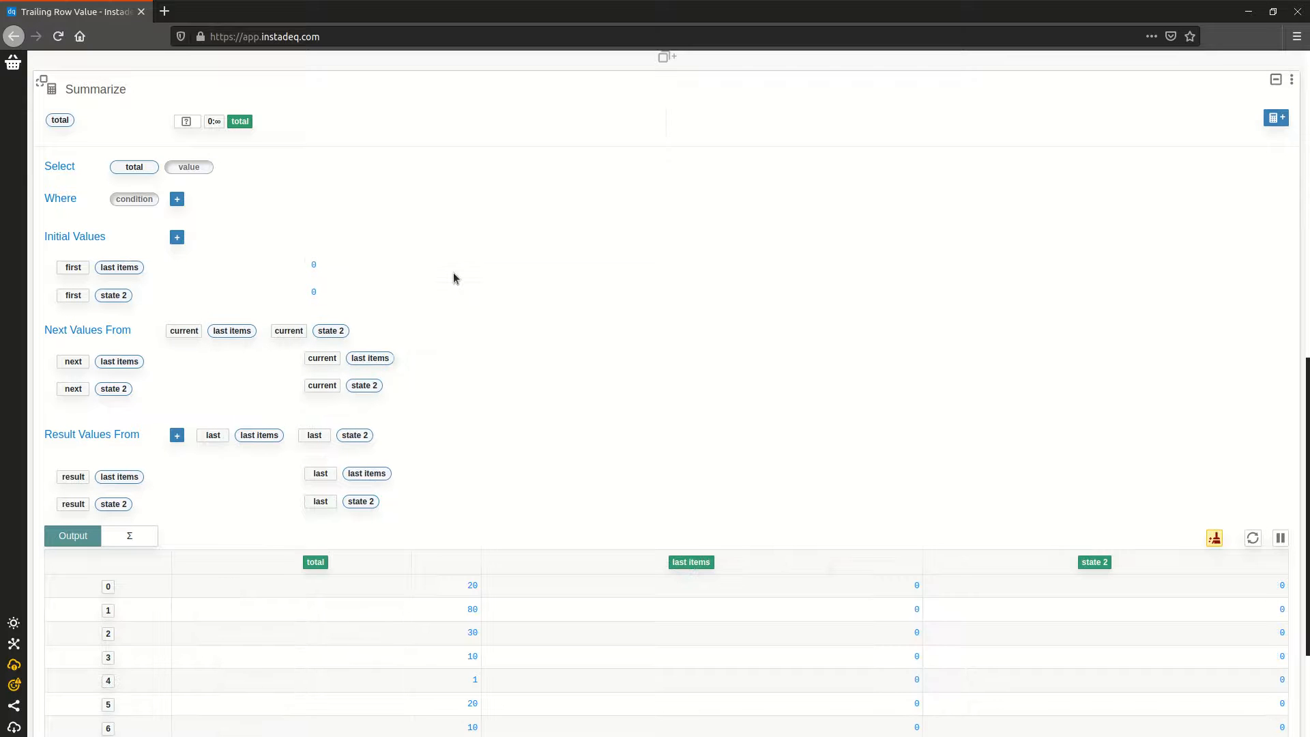
# Set the initial value of last items to a new list with 5 Number items
pyautogui.click(314, 266)
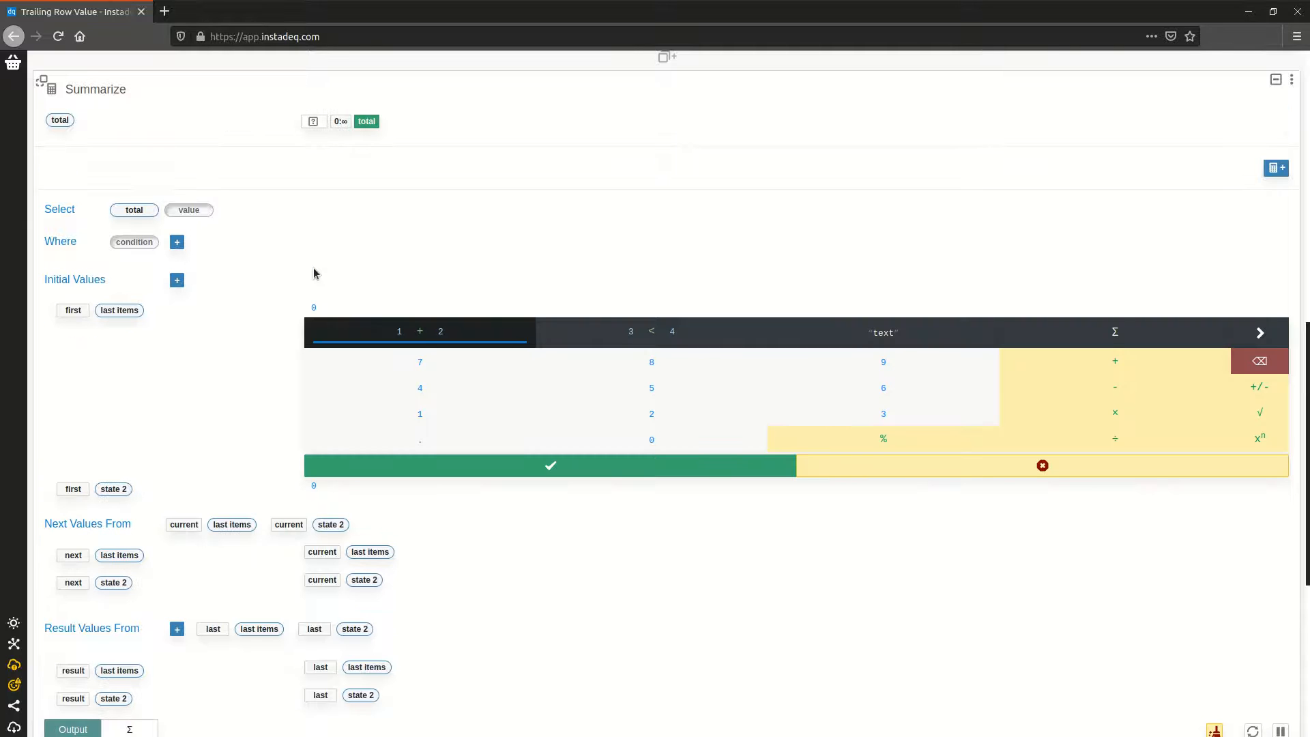
pyautogui.click(1256, 334)
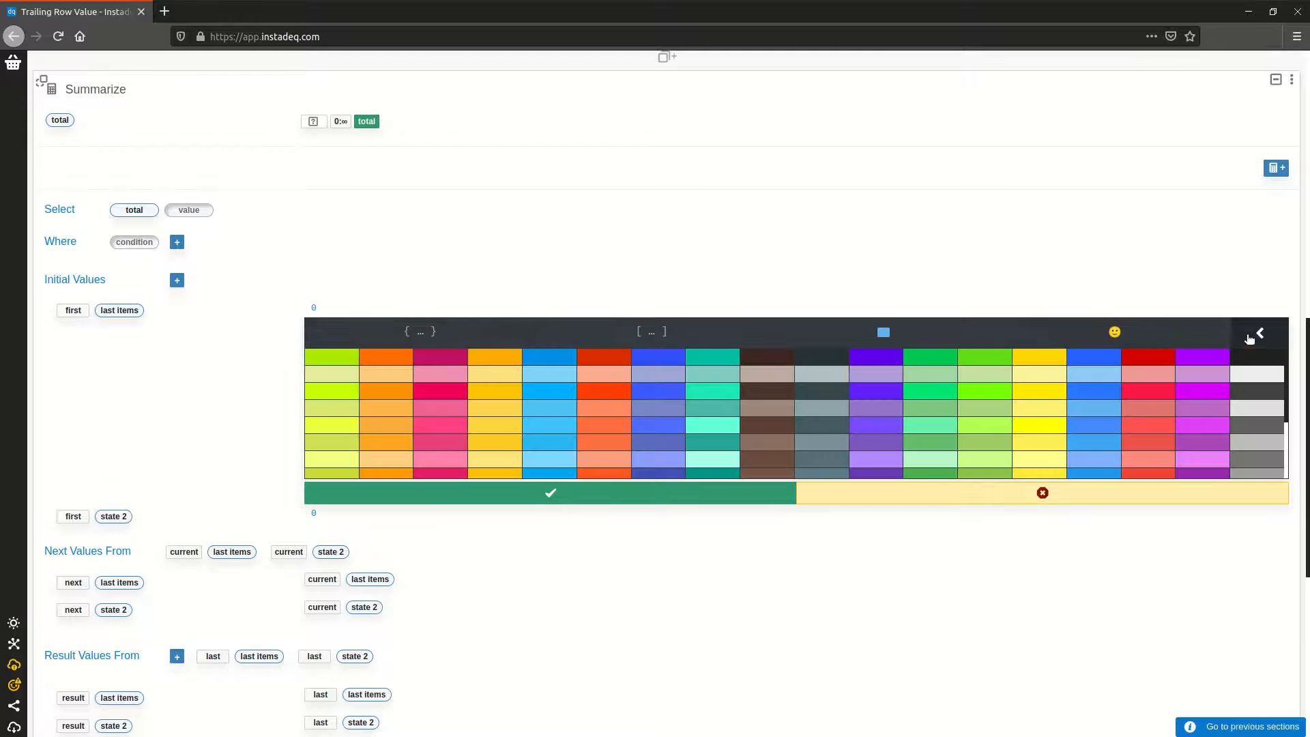
pyautogui.click(727, 339)
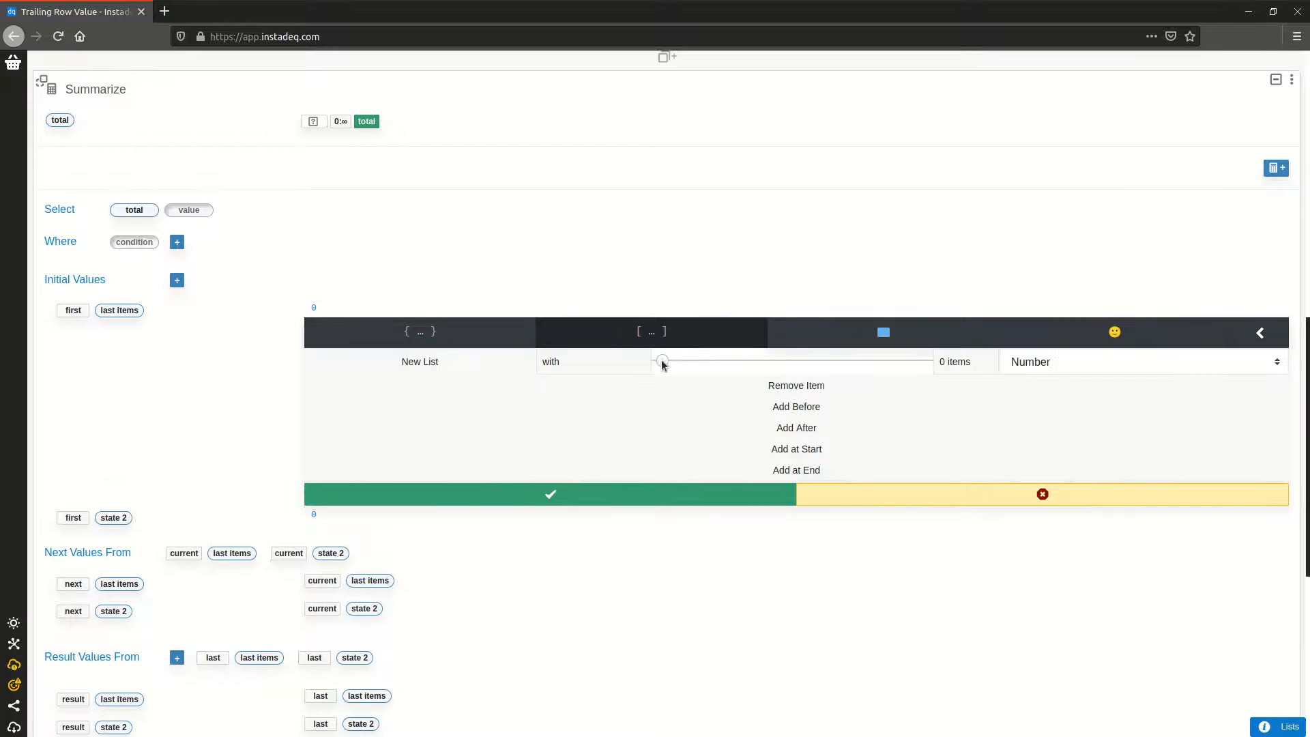
pyautogui.moveTo(691, 367); pyautogui.dragTo(727, 367)
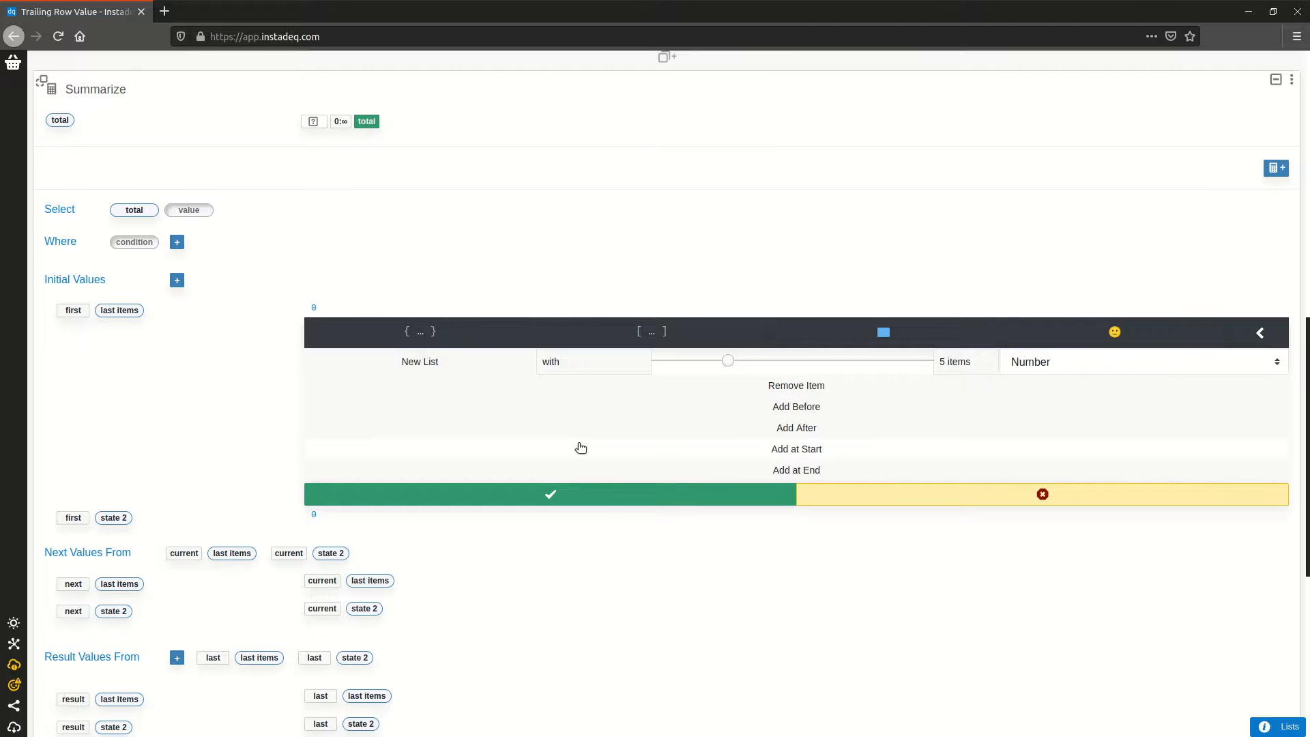
pyautogui.click(482, 367)
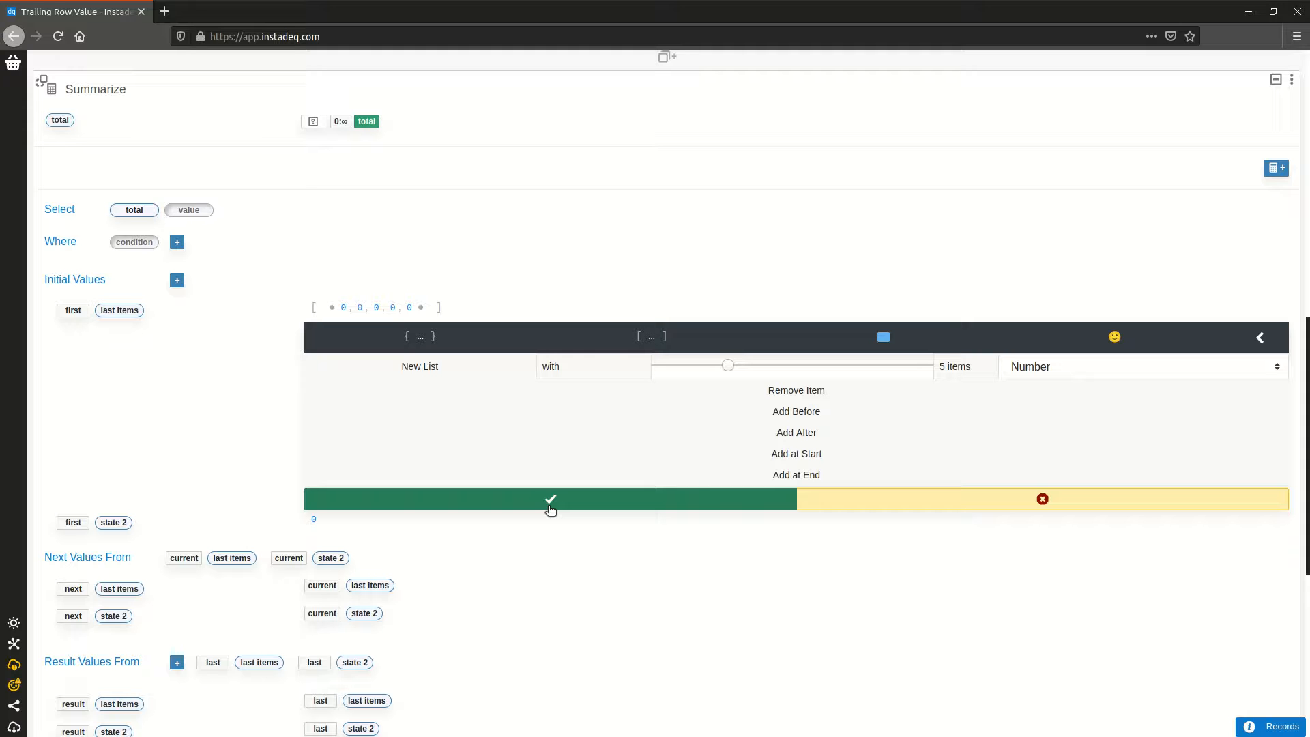
pyautogui.click(550, 501)
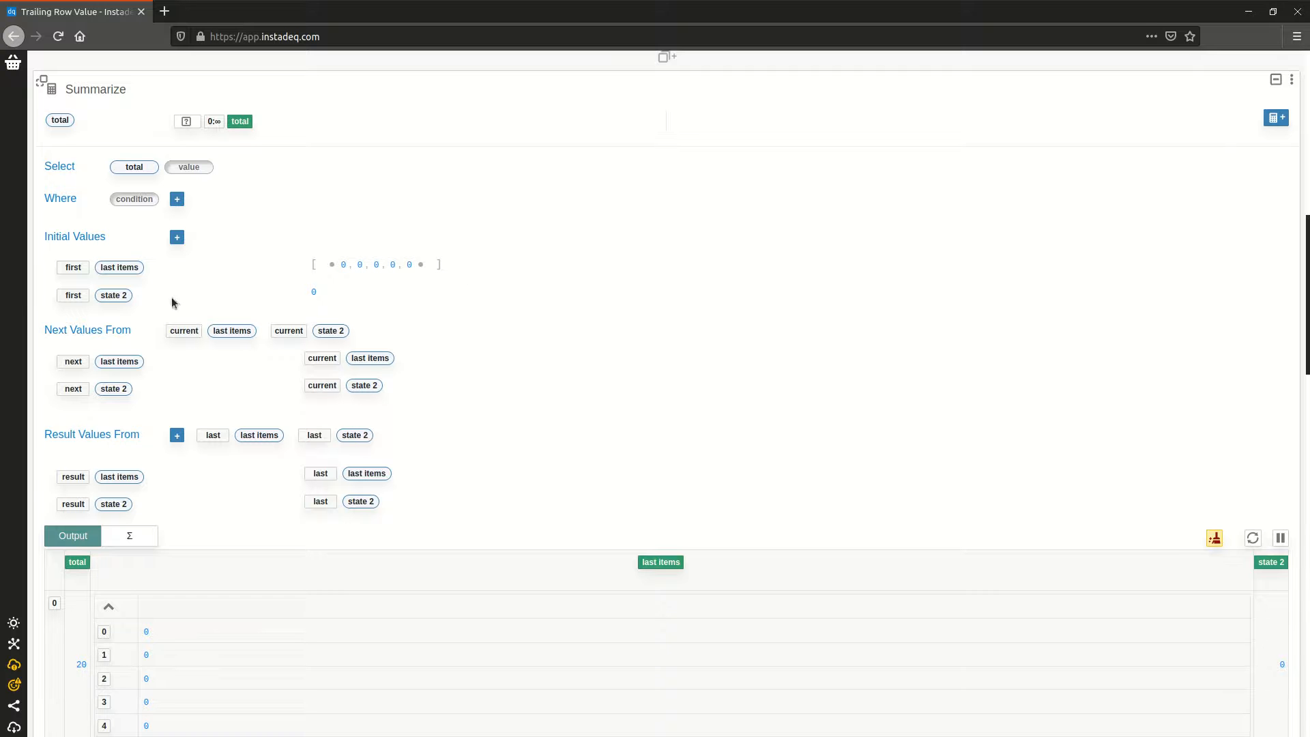
# Rename the second initial value, state 2, as "total 5 above"
pyautogui.click(126, 296)
pyautogui.hotkey('ctrl', 'a')
pyautogui.press('BackSpace')
pyautogui.write('total')
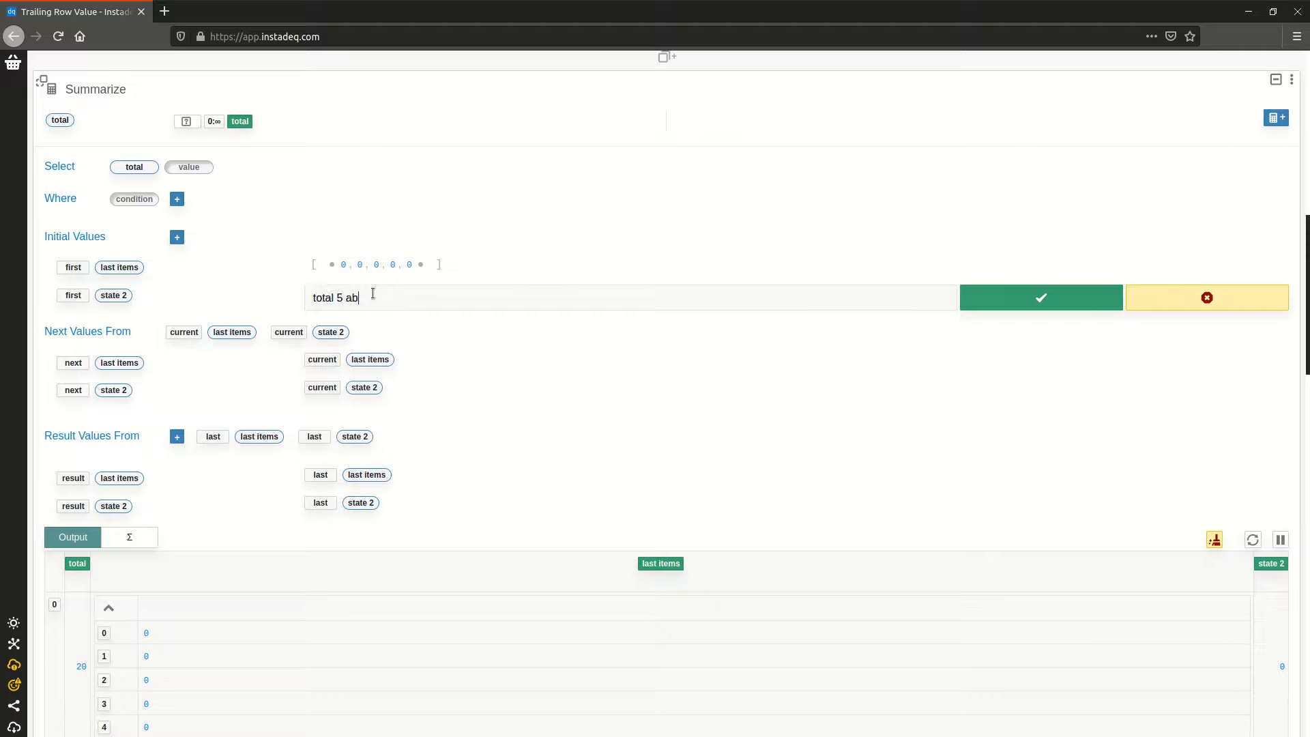
pyautogui.press('Return')
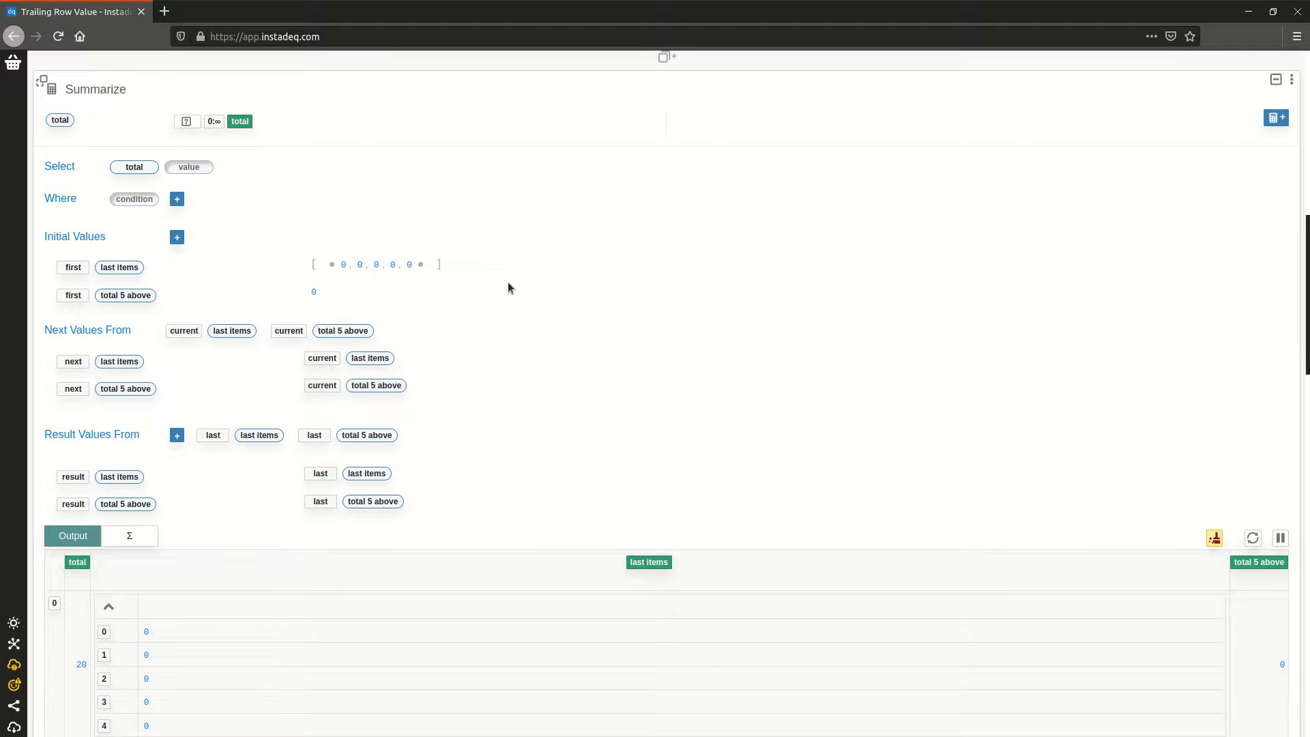
# Set the next total 5 above value to the first item from the current last items list, with 0 if empty
pyautogui.scroll(-1, 510, 282)
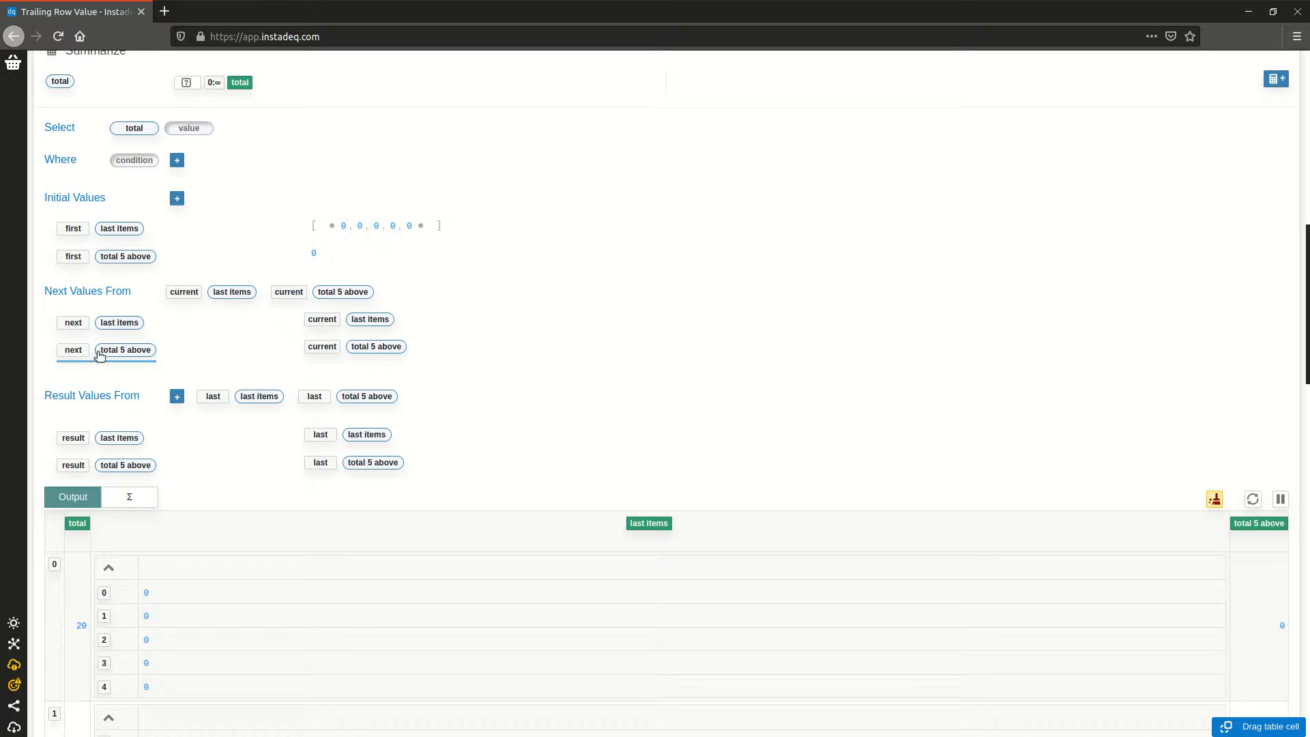
pyautogui.click(372, 352)
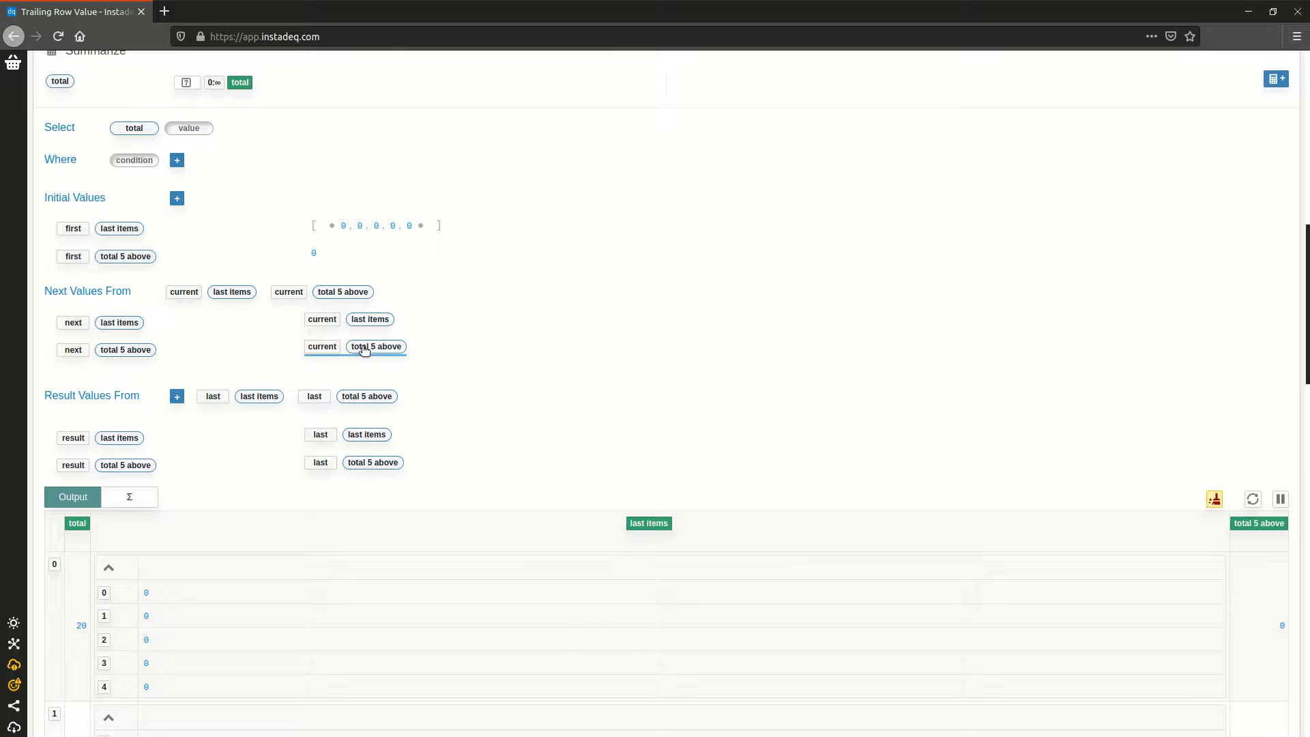
pyautogui.click(1079, 419)
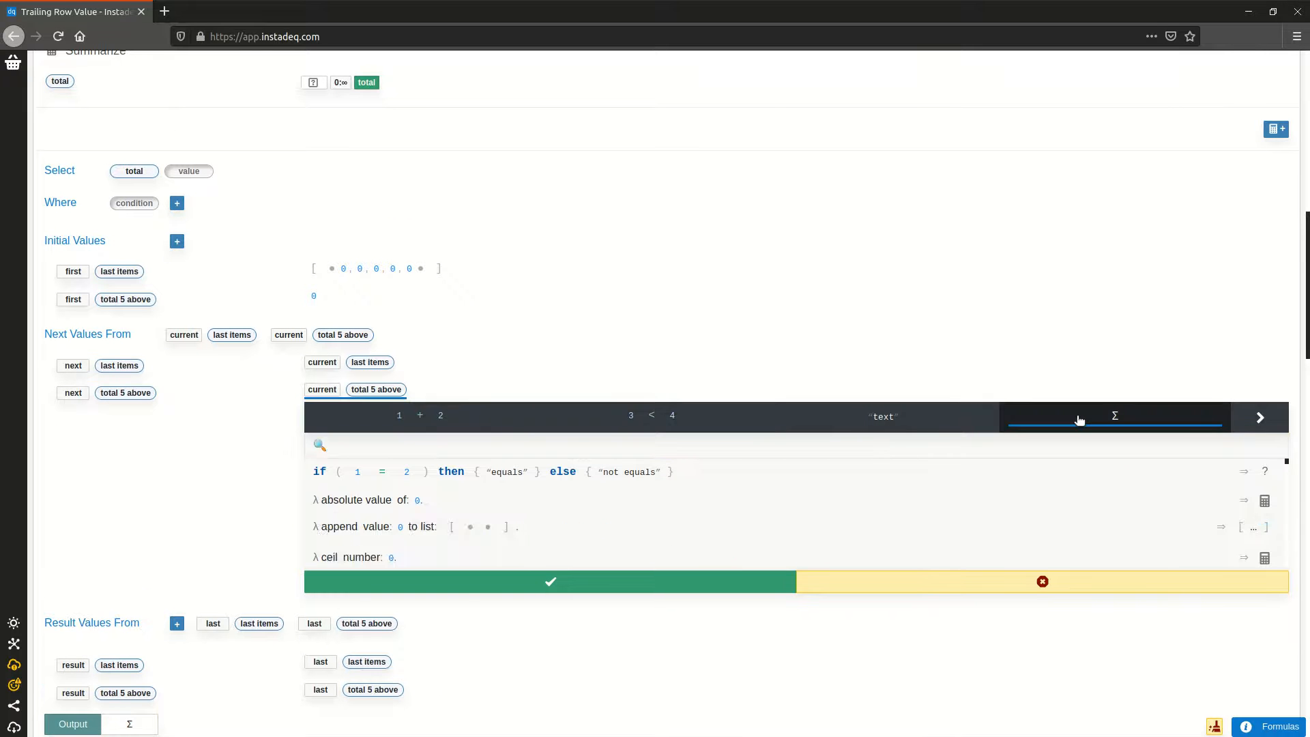
pyautogui.write('first')
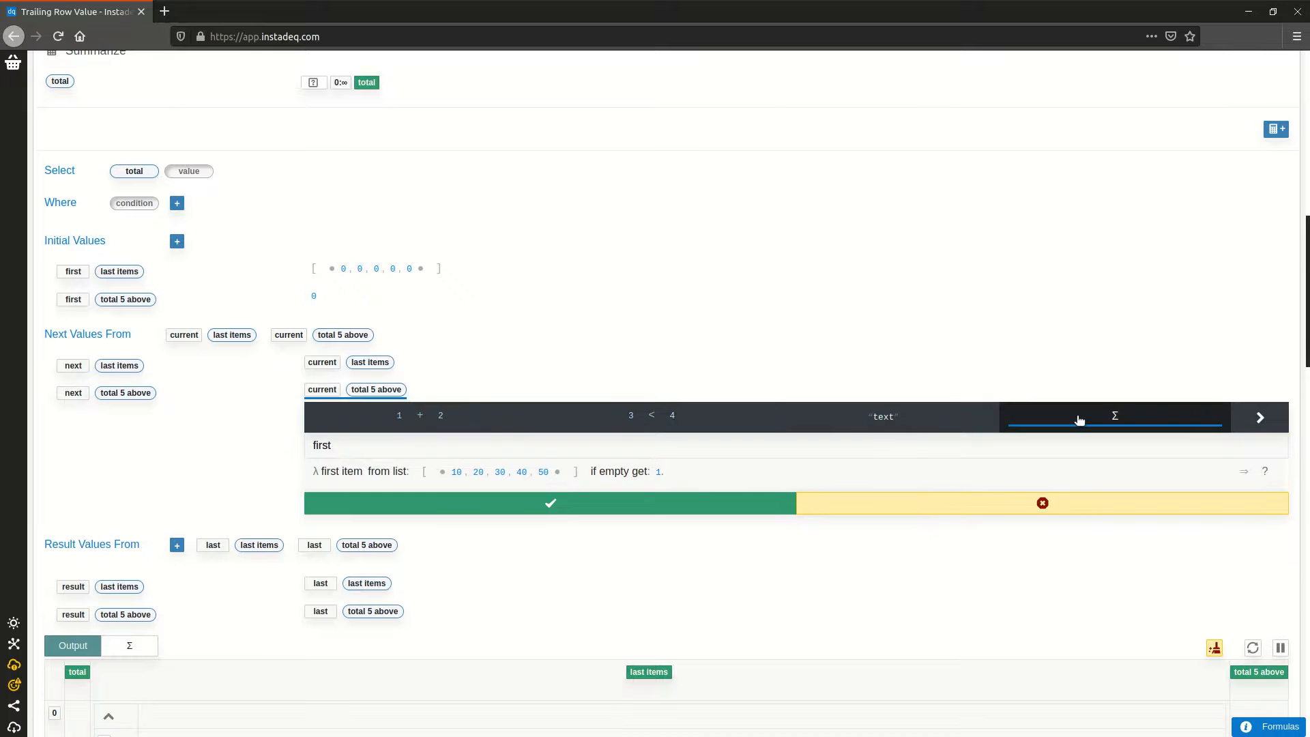
pyautogui.click(391, 475)
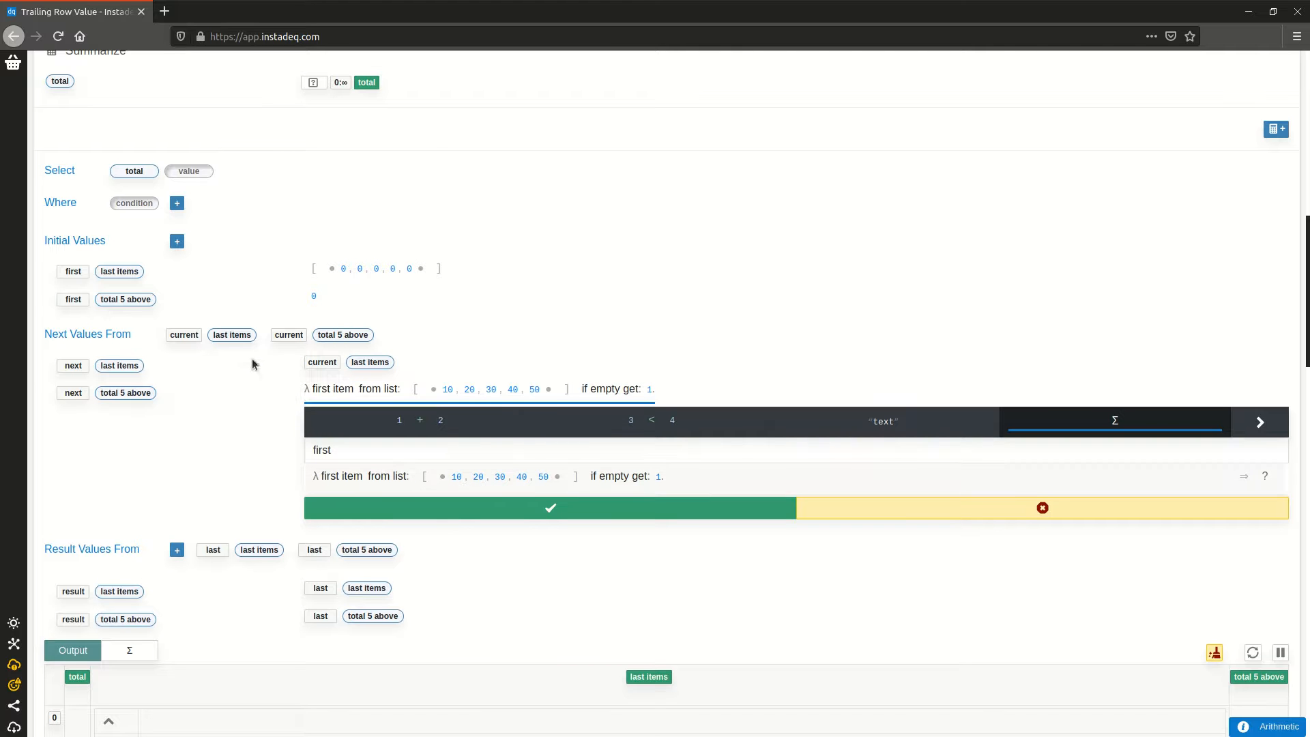
pyautogui.moveTo(232, 336); pyautogui.dragTo(396, 388)
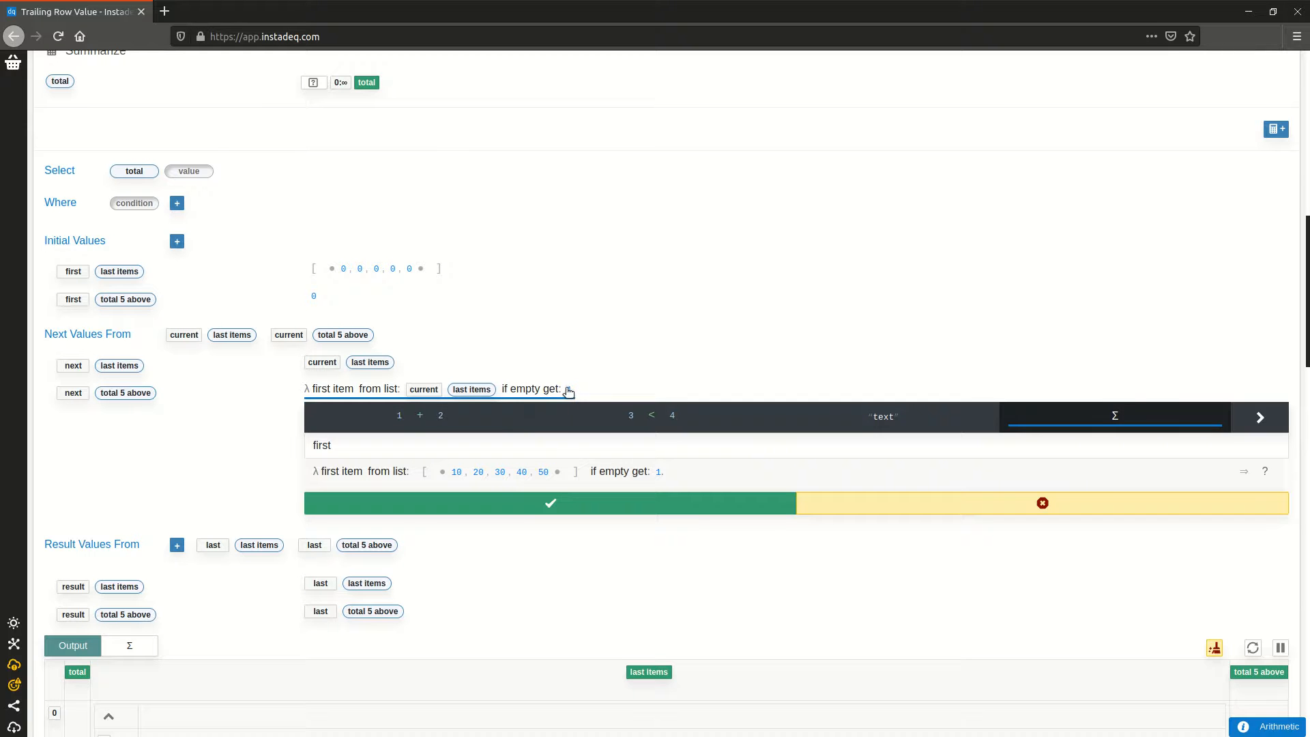
pyautogui.click(569, 390)
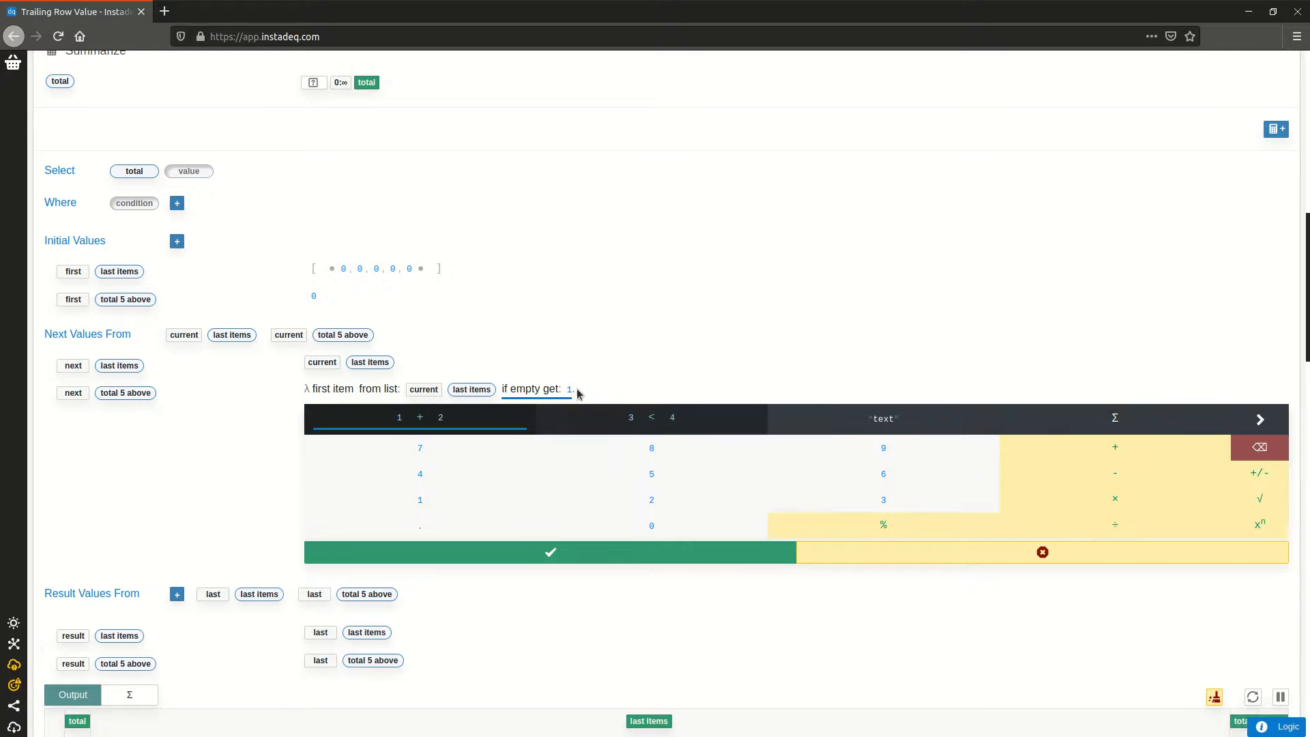
pyautogui.click(1247, 451)
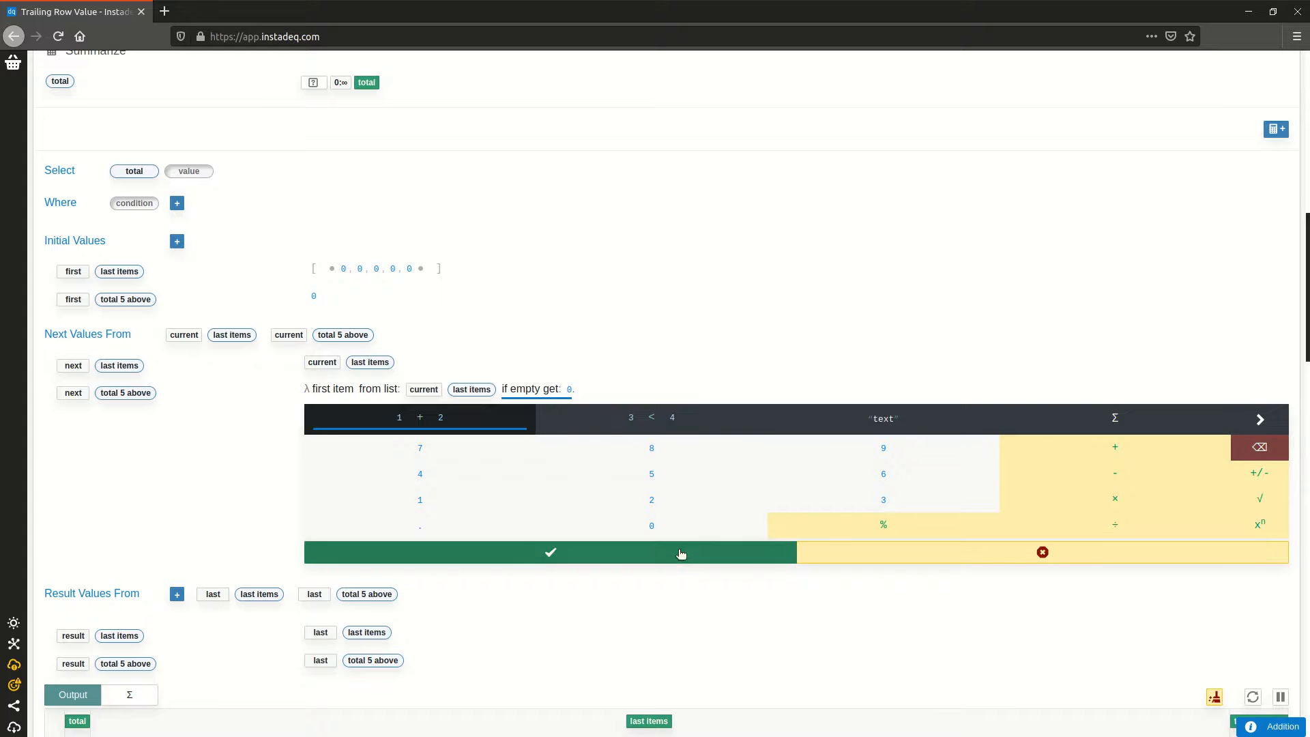
pyautogui.click(681, 551)
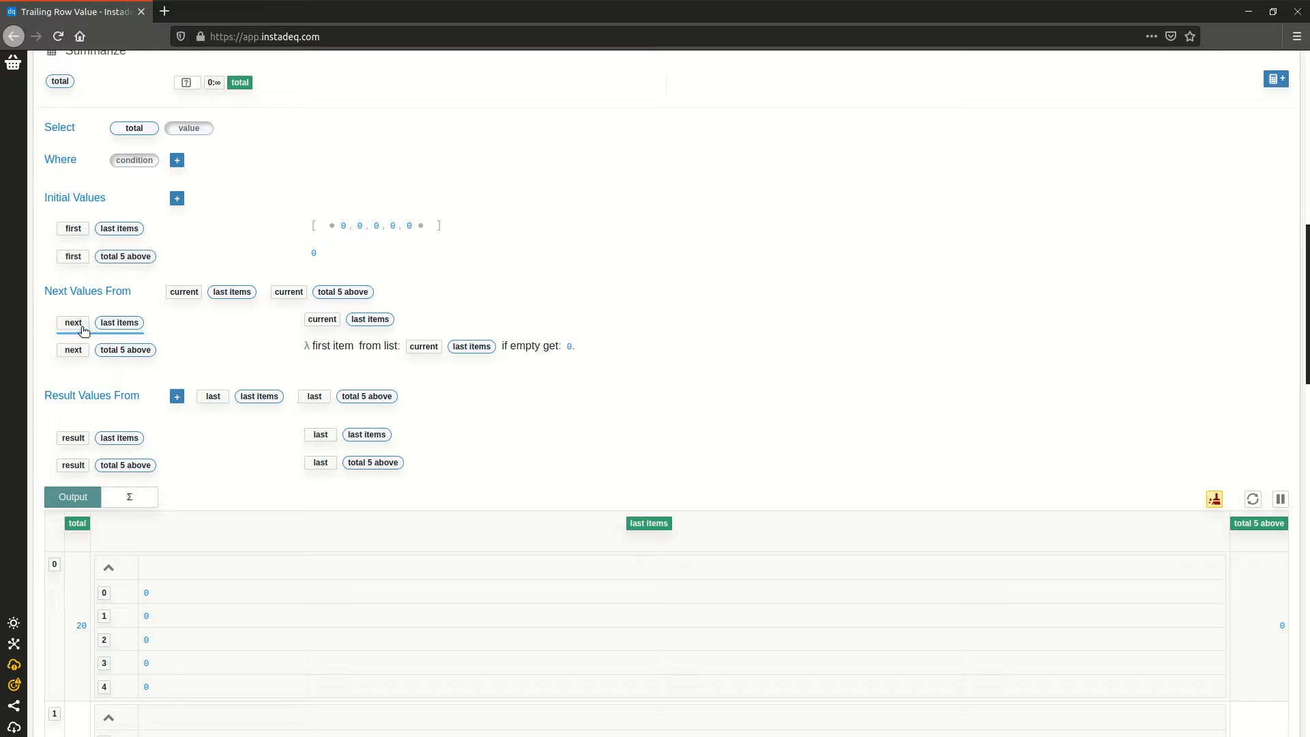
# Replace the next last items value with the slice list formula from 1 to end
pyautogui.click(361, 321)
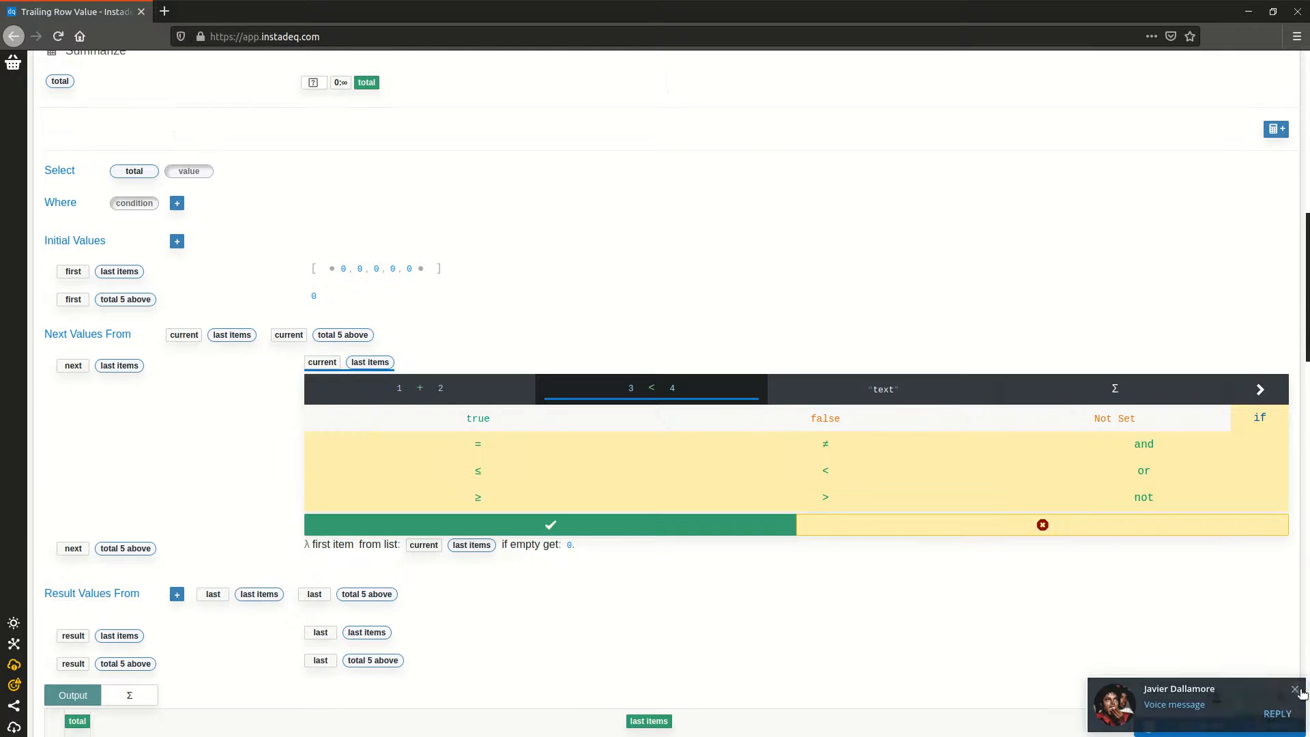
pyautogui.click(1184, 395)
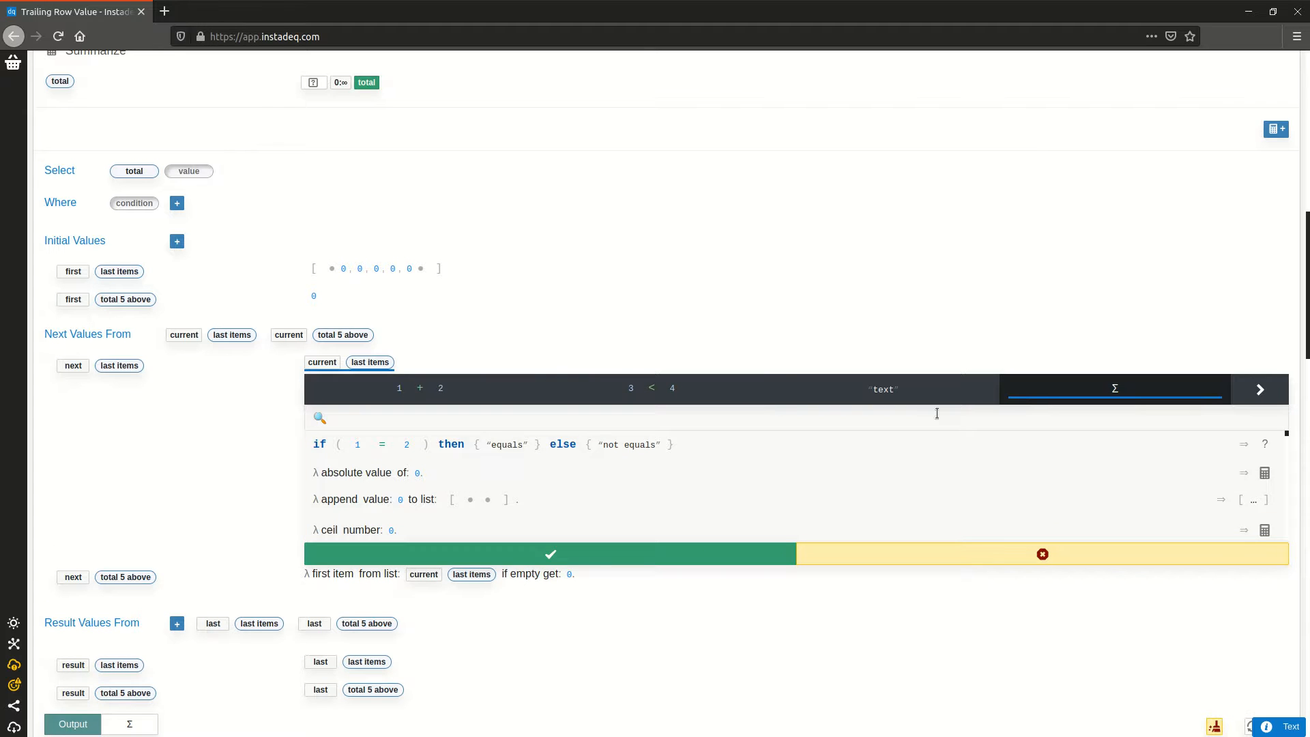
pyautogui.write('slice')
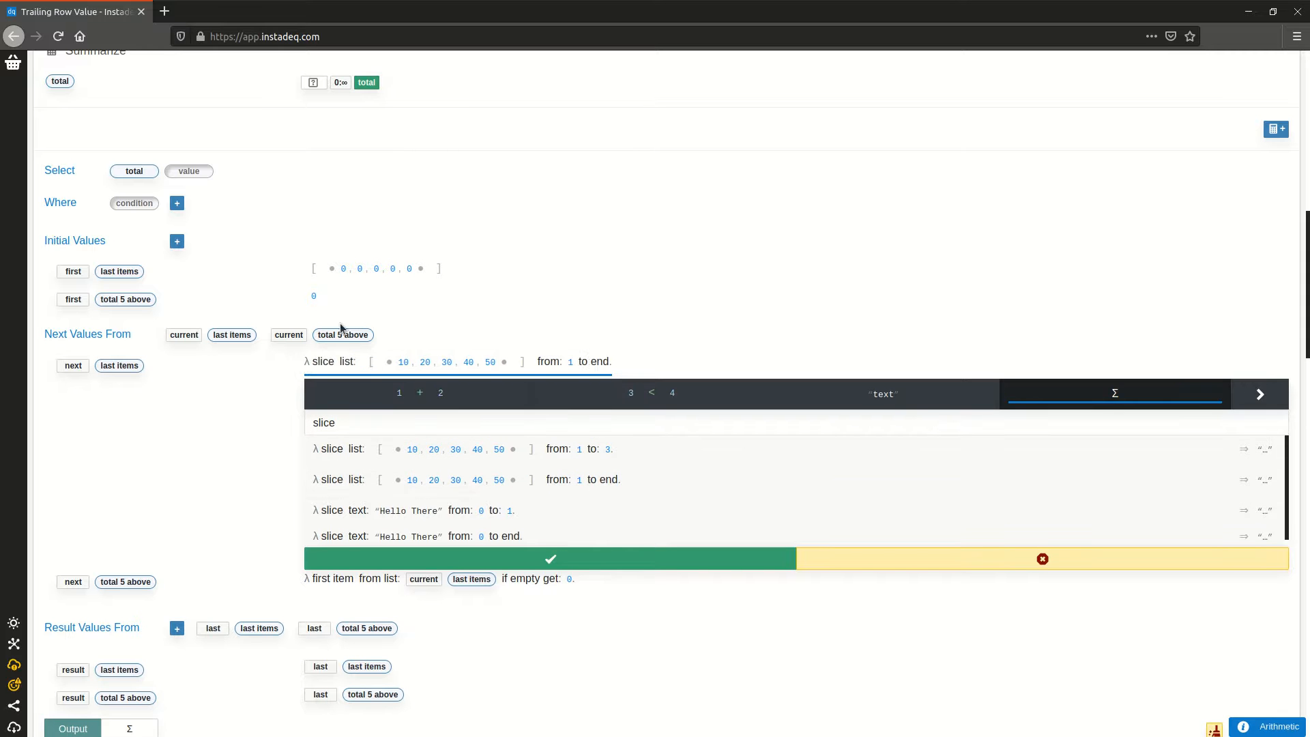
# Replace the slice formula's list with an append formula that appends total to the current last items list
pyautogui.click(371, 367)
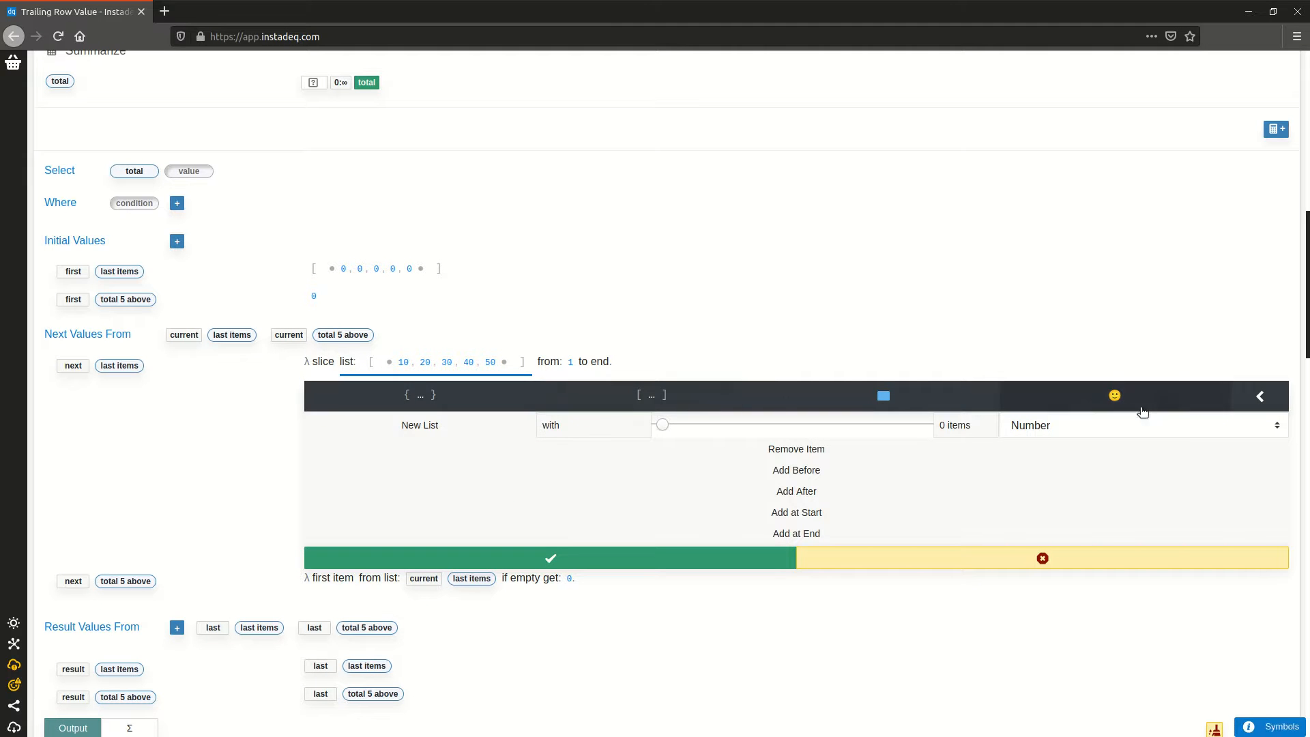
pyautogui.click(1259, 395)
pyautogui.click(1047, 402)
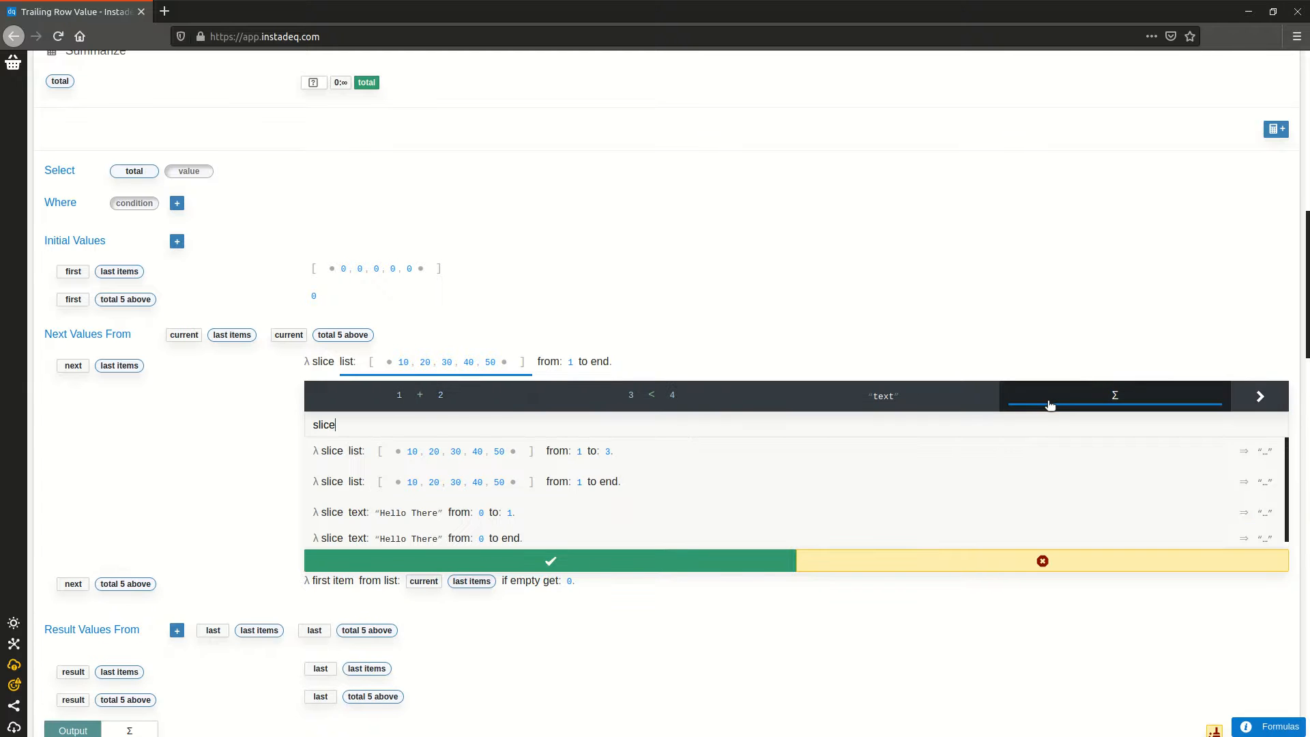
pyautogui.write('appe')
pyautogui.hotkey('ctrl', 'a')
pyautogui.write('appe')
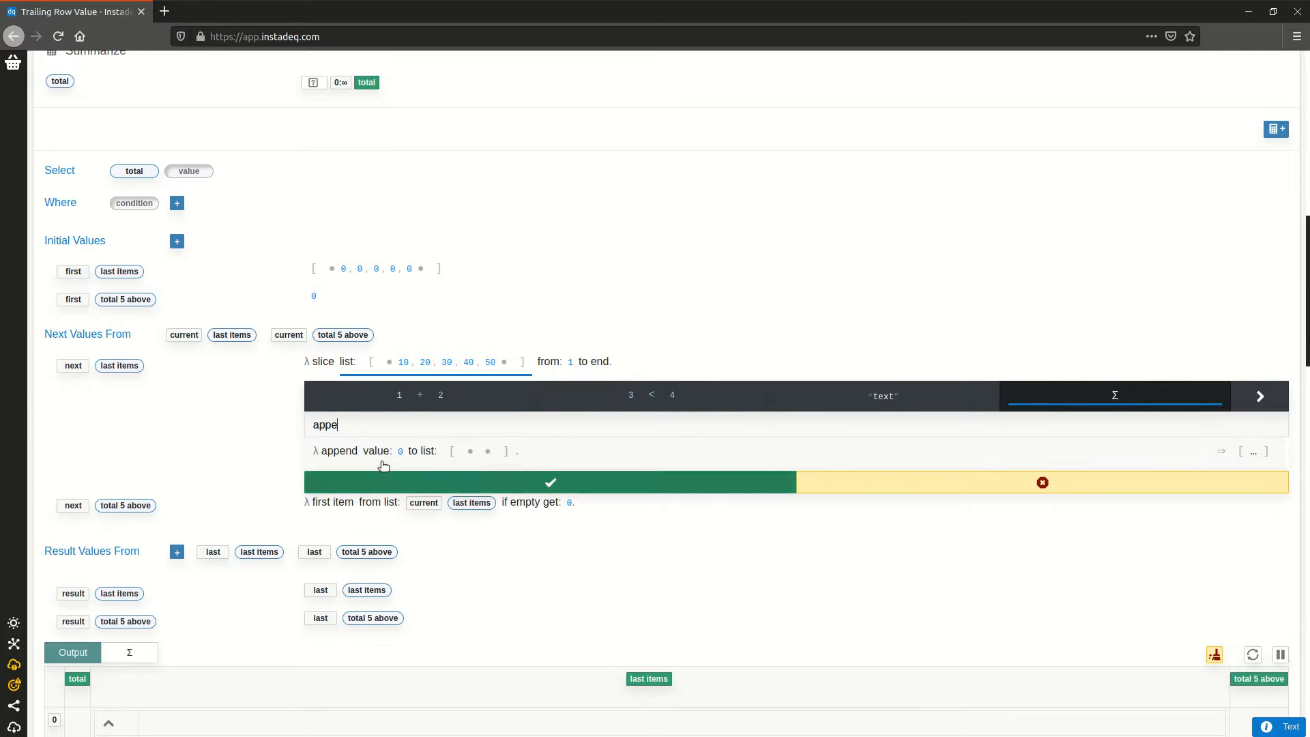
pyautogui.click(345, 453)
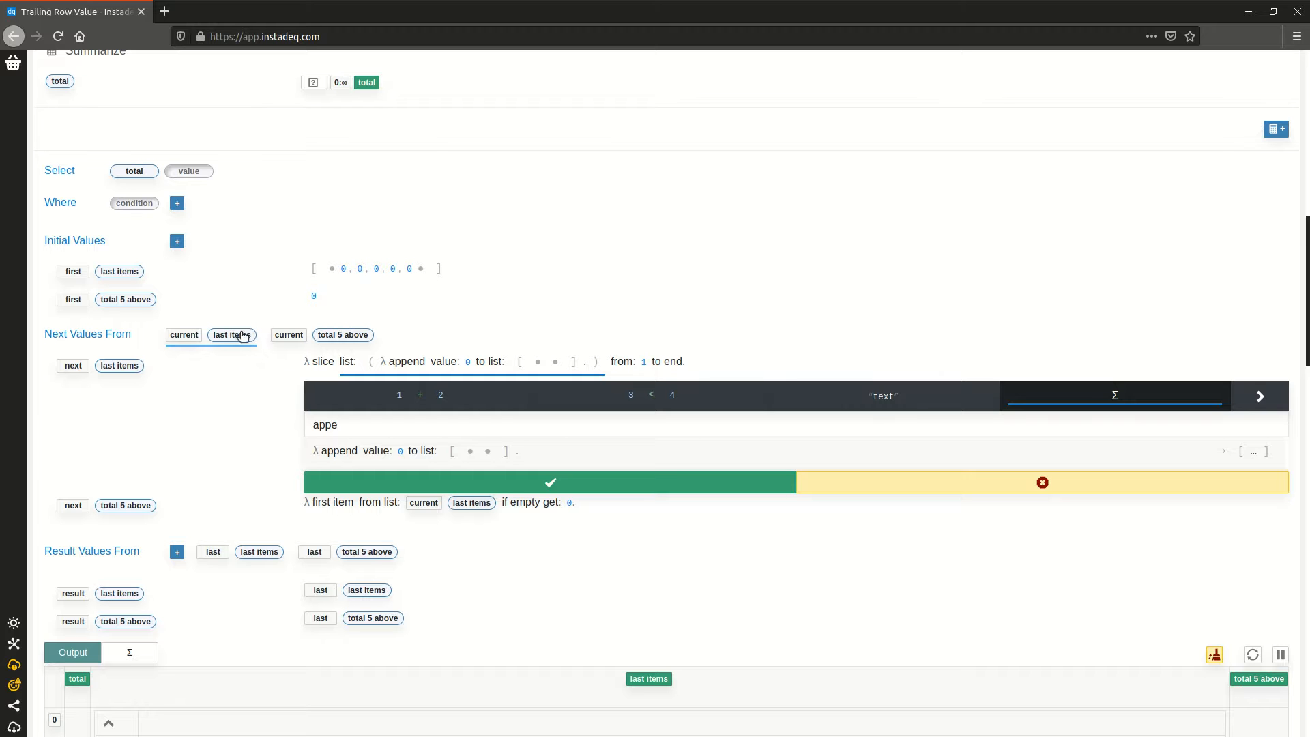
pyautogui.moveTo(234, 339); pyautogui.dragTo(500, 364)
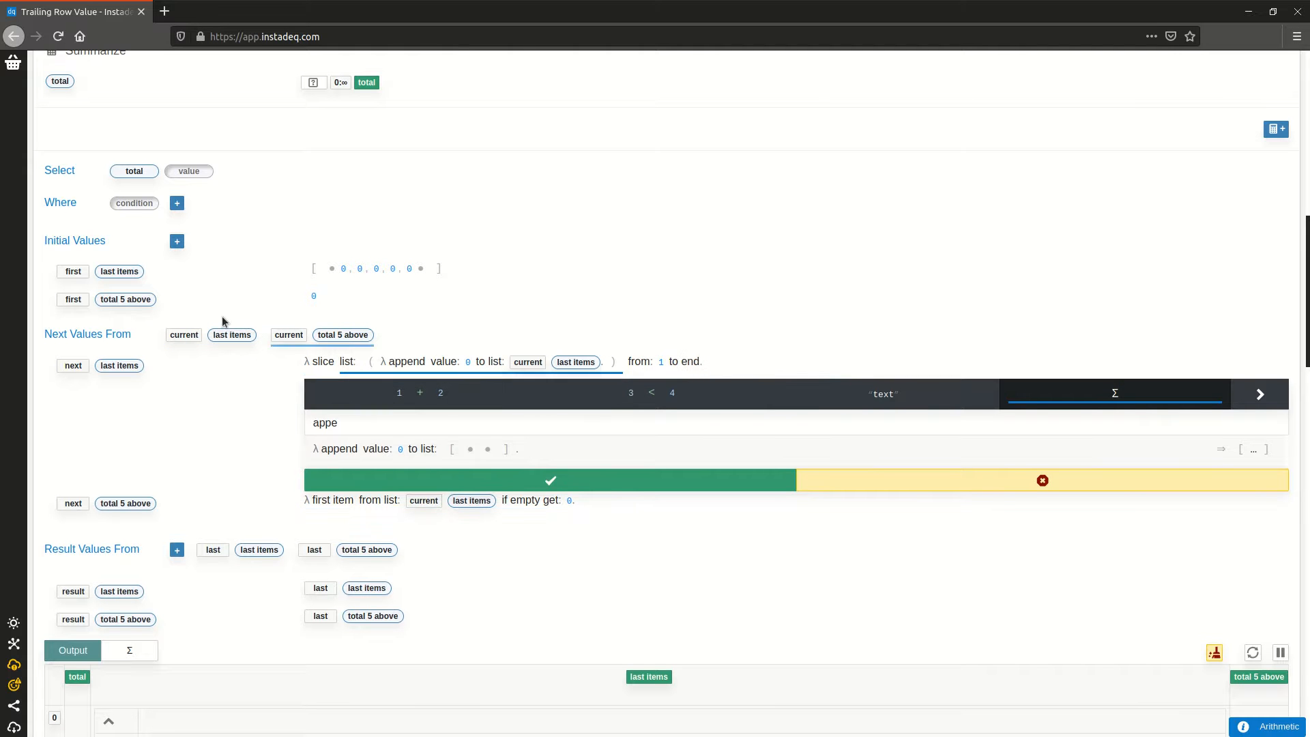
pyautogui.moveTo(135, 171); pyautogui.dragTo(442, 352)
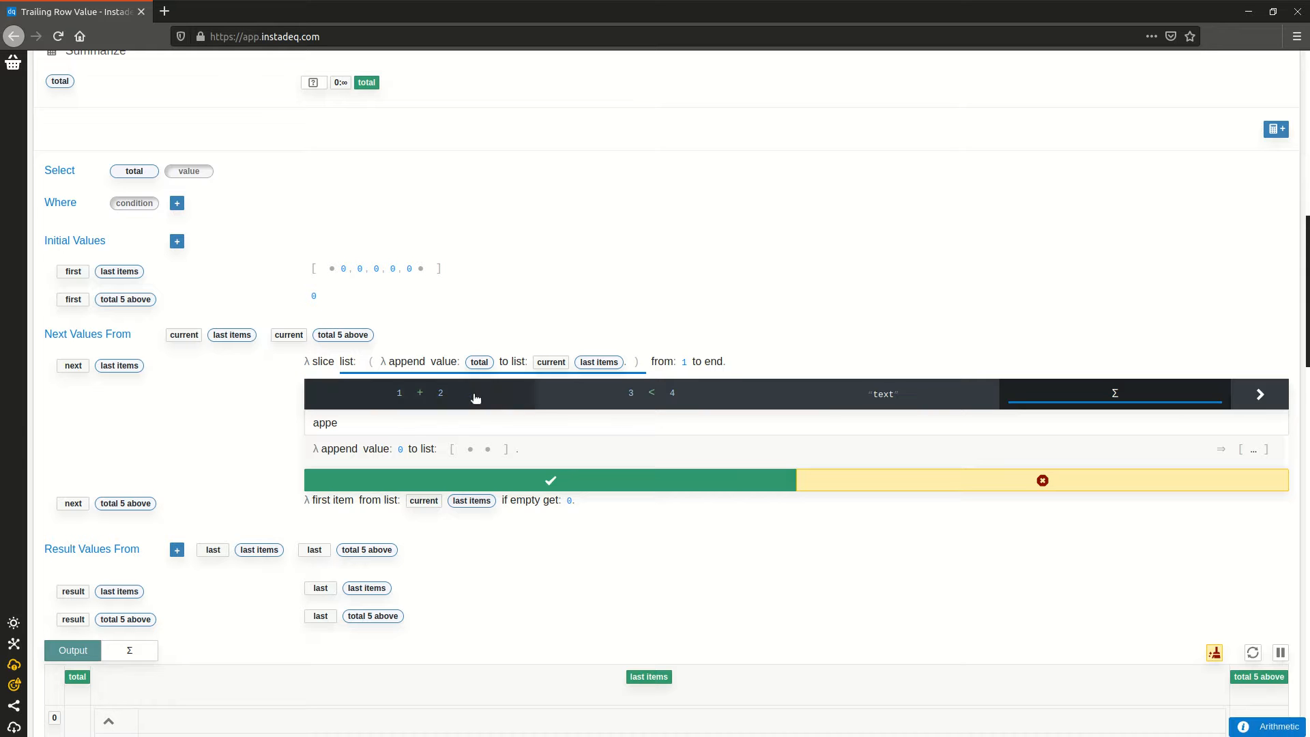
pyautogui.click(640, 484)
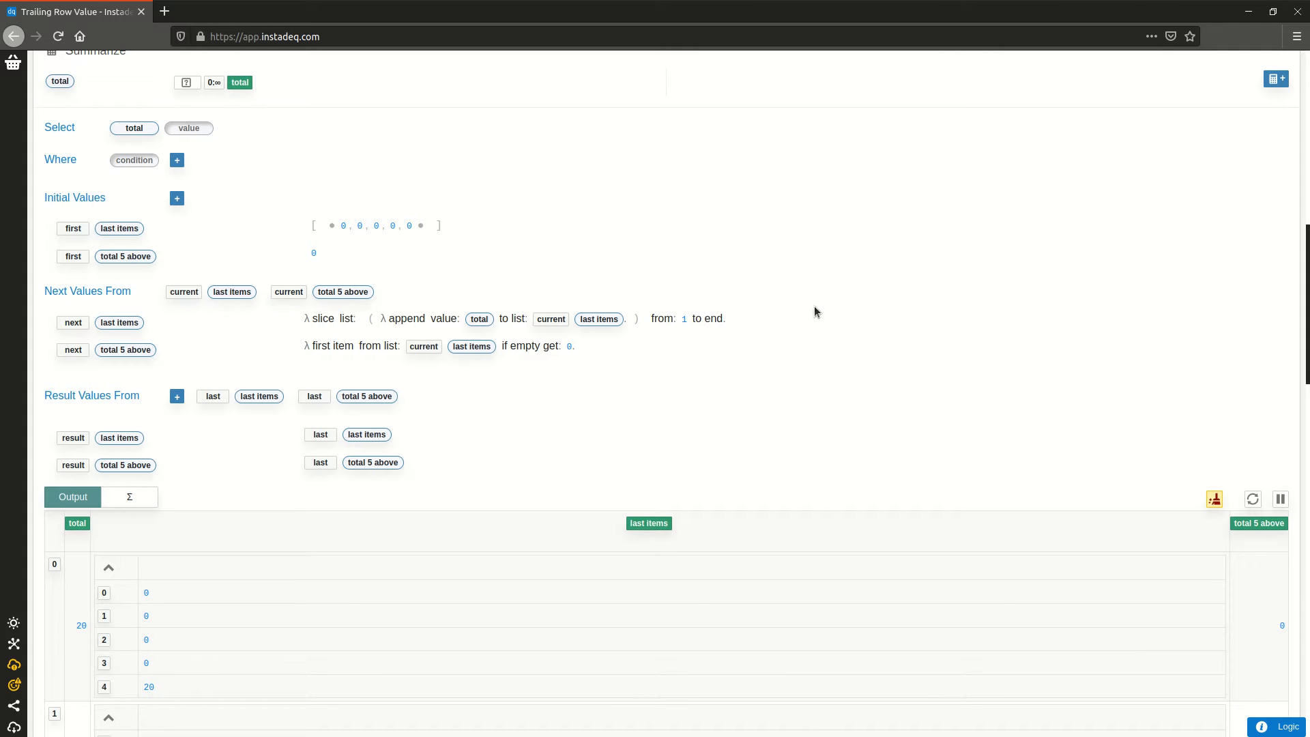
# Examine the Summarize output rows, comparing each total and last items list with the total 5 above column
pyautogui.scroll(-3, 818, 300)
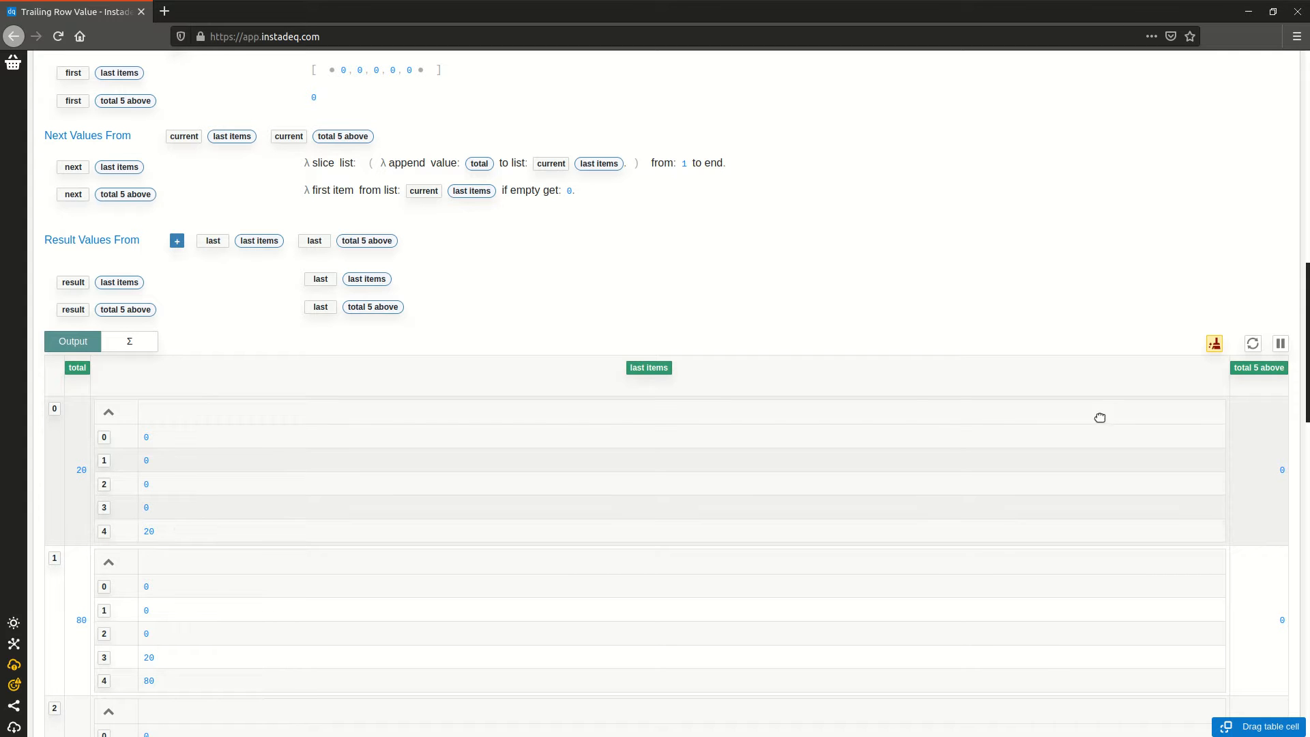
pyautogui.scroll(-3, 1100, 424)
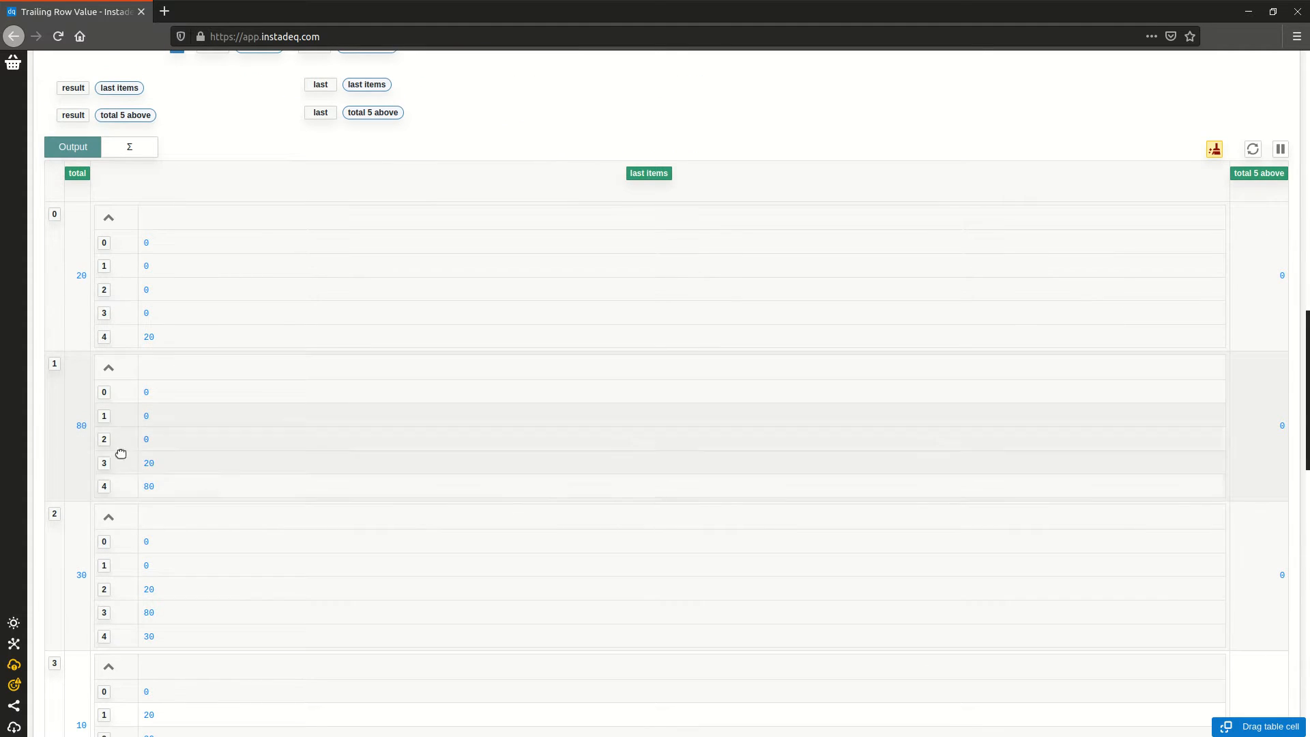
pyautogui.scroll(-6, 342, 610)
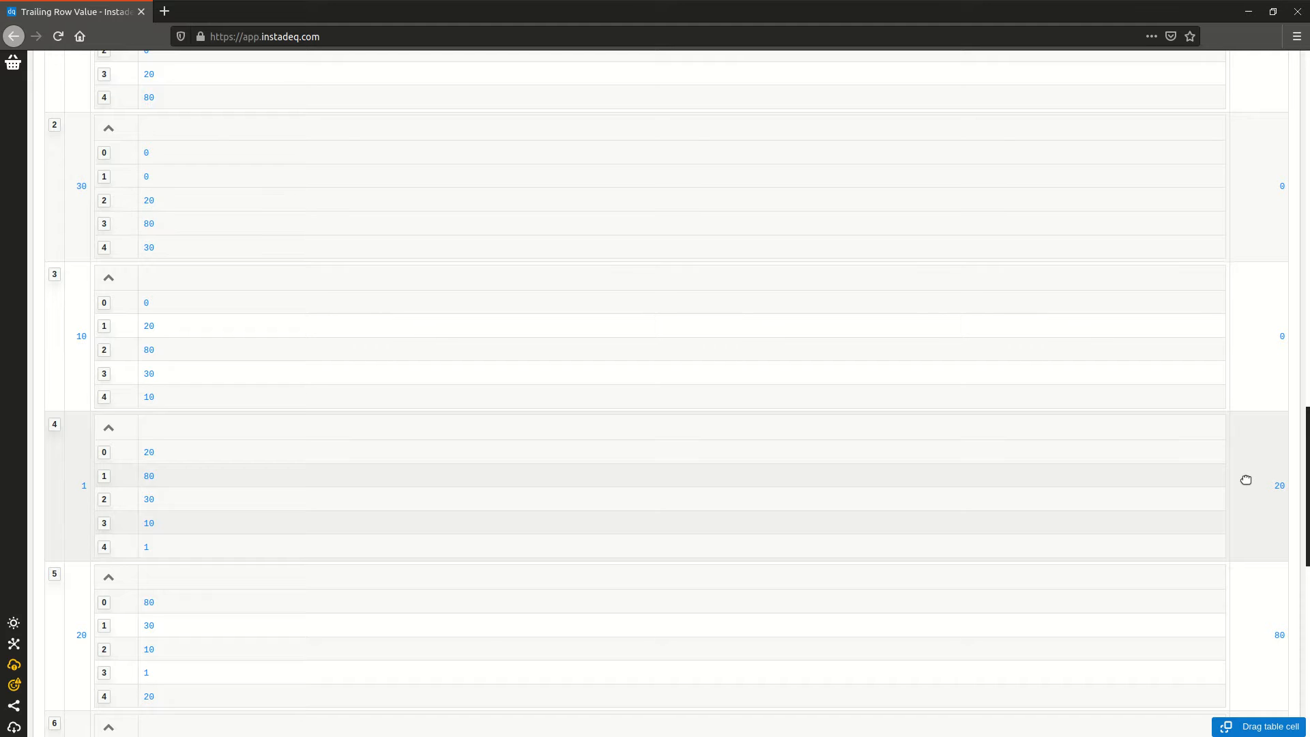
pyautogui.scroll(-2, 1256, 479)
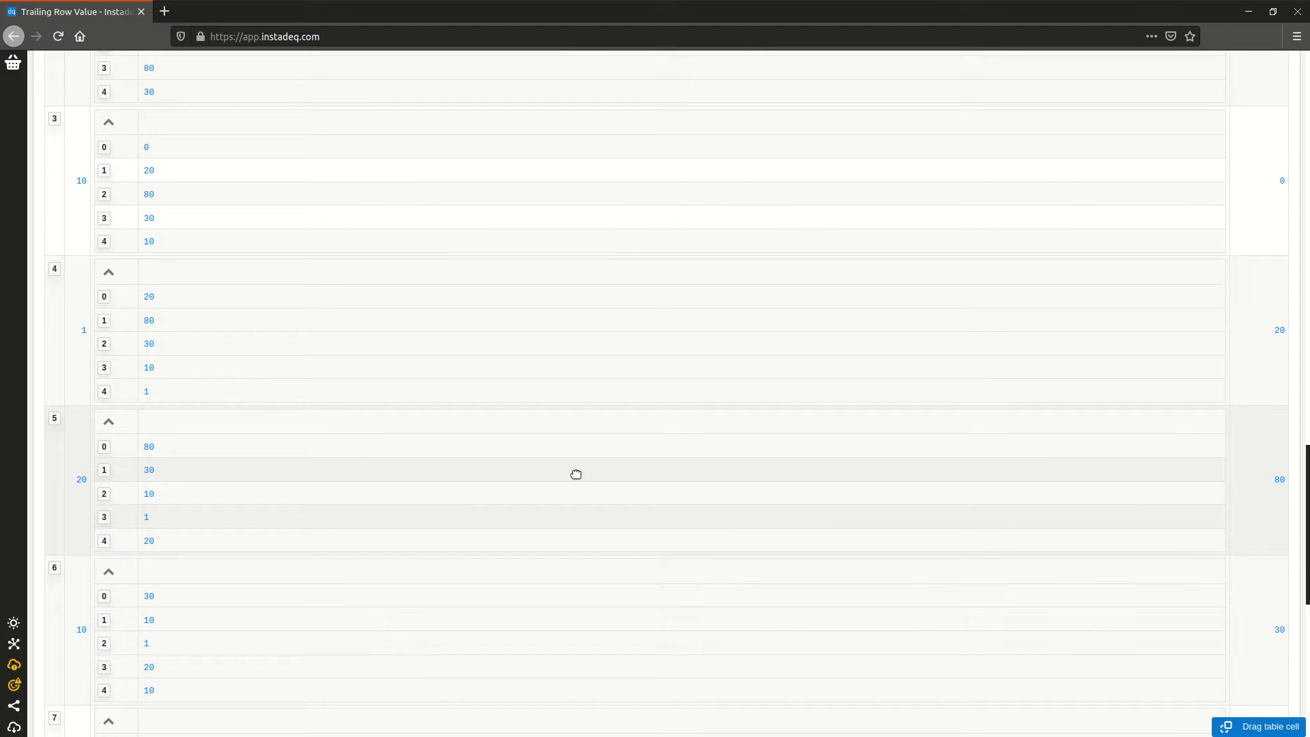
pyautogui.scroll(-1, 292, 430)
pyautogui.scroll(-7, 273, 451)
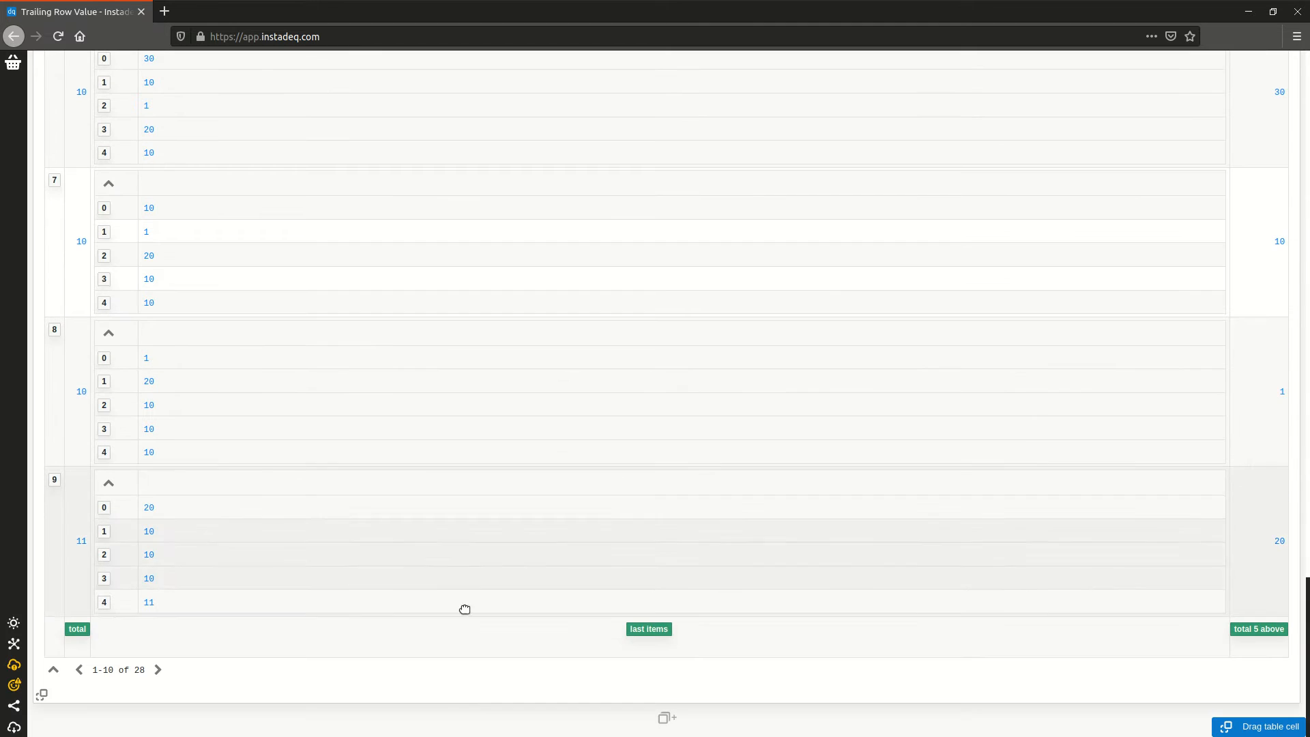
# Add a Select card below the Summarize card and select its total and total 5 above columns
pyautogui.click(464, 721)
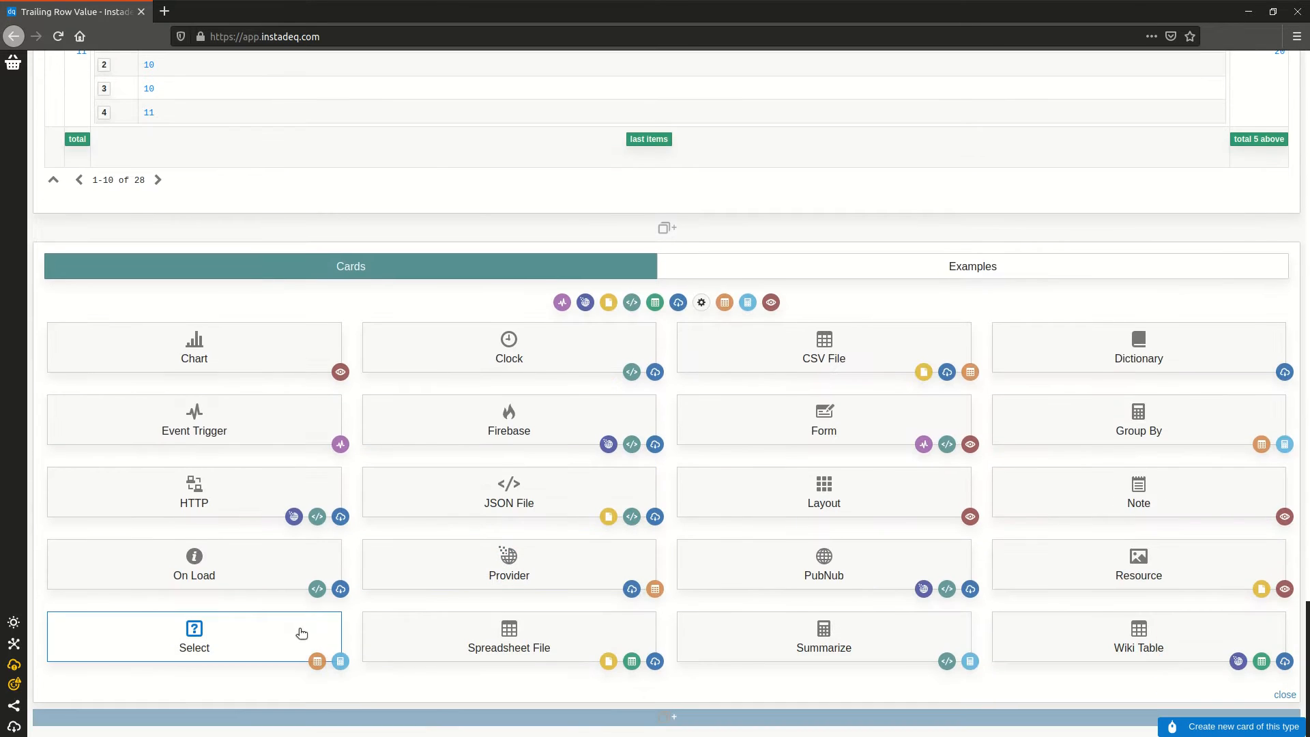
pyautogui.click(311, 623)
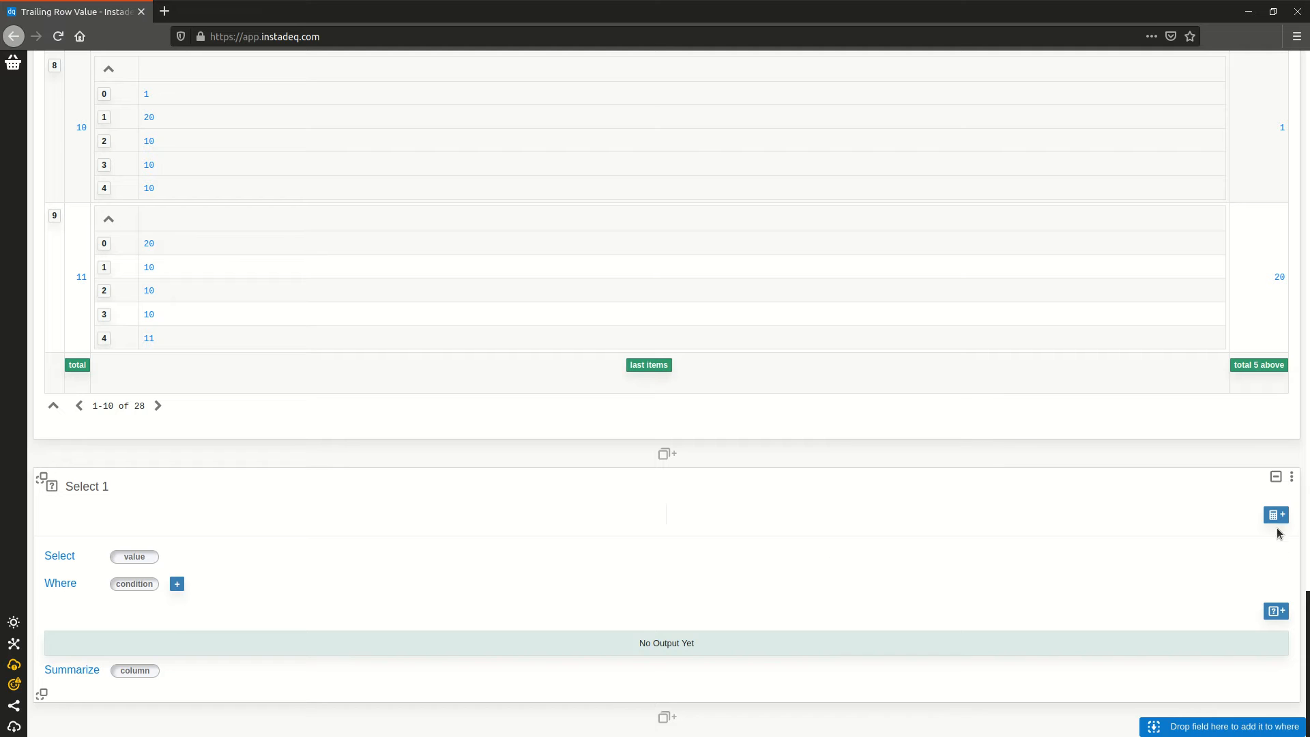
pyautogui.moveTo(78, 365); pyautogui.dragTo(134, 559)
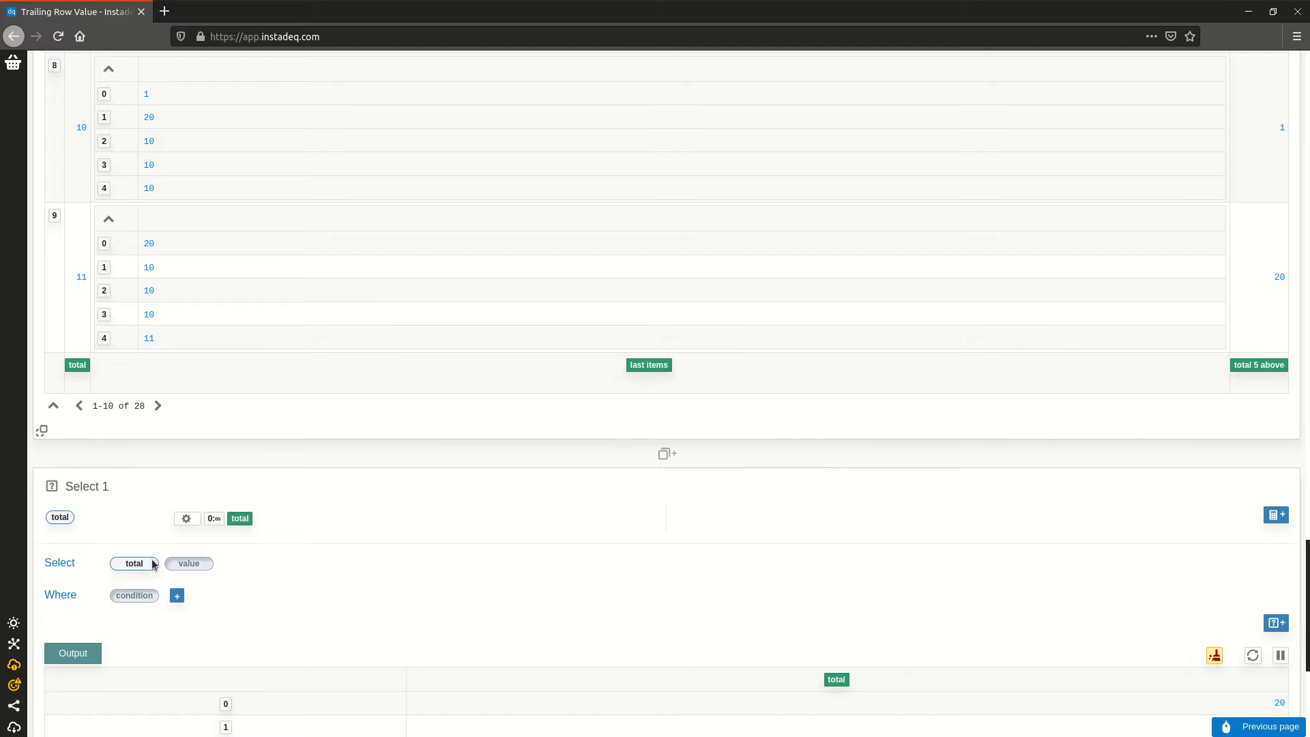
pyautogui.moveTo(1274, 365); pyautogui.dragTo(189, 564)
# Add a calculated value to the Select card and name it "difference"
pyautogui.click(1273, 516)
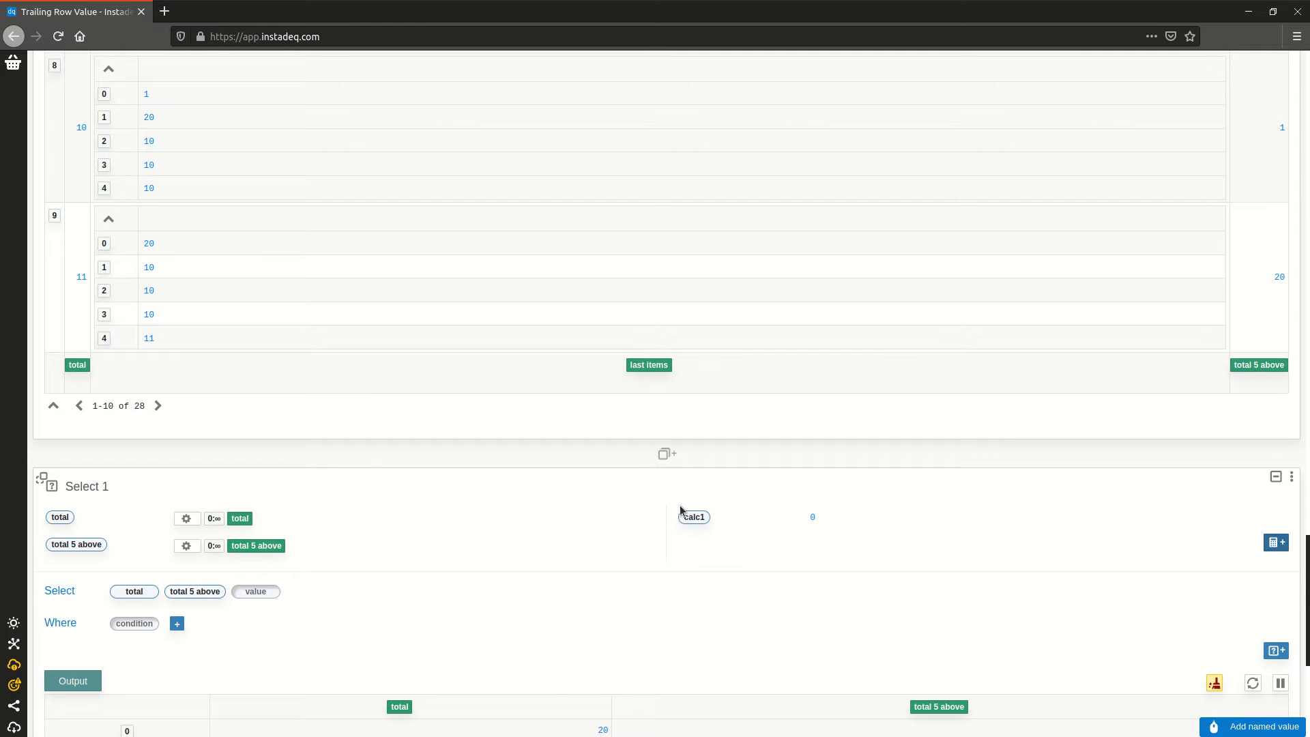
pyautogui.hotkey('ctrl', 'a')
pyautogui.write('dif')
pyautogui.press('Return')
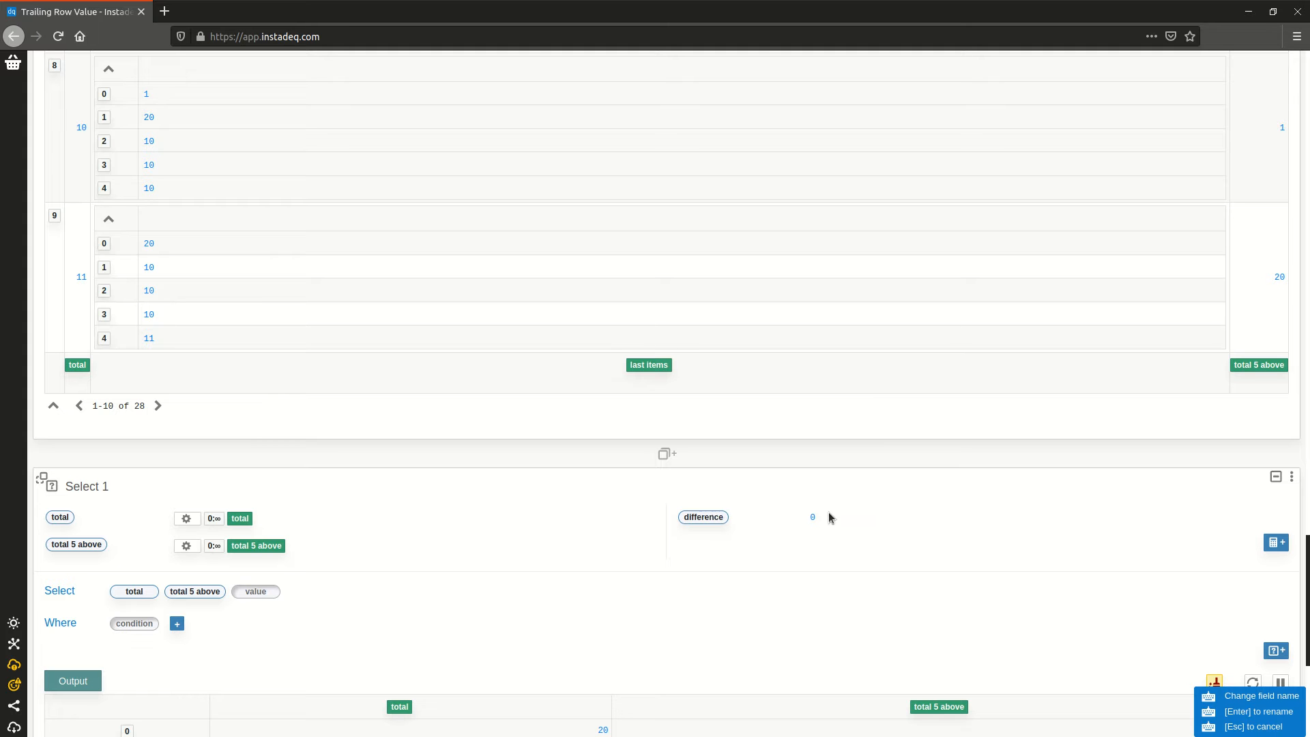
# Set the difference formula to total minus total 5 above and add difference to the Select card's selected columns
pyautogui.click(813, 518)
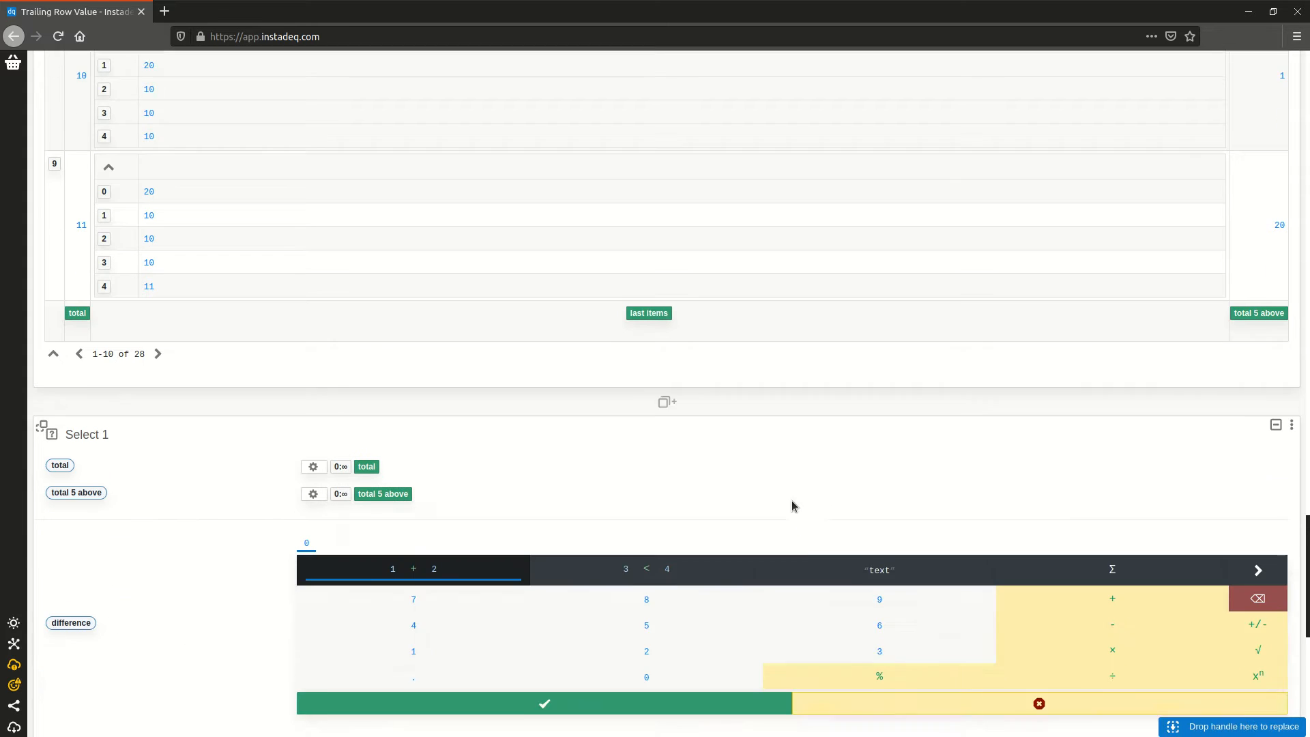
pyautogui.moveTo(60, 362); pyautogui.dragTo(337, 464)
pyautogui.click(1050, 522)
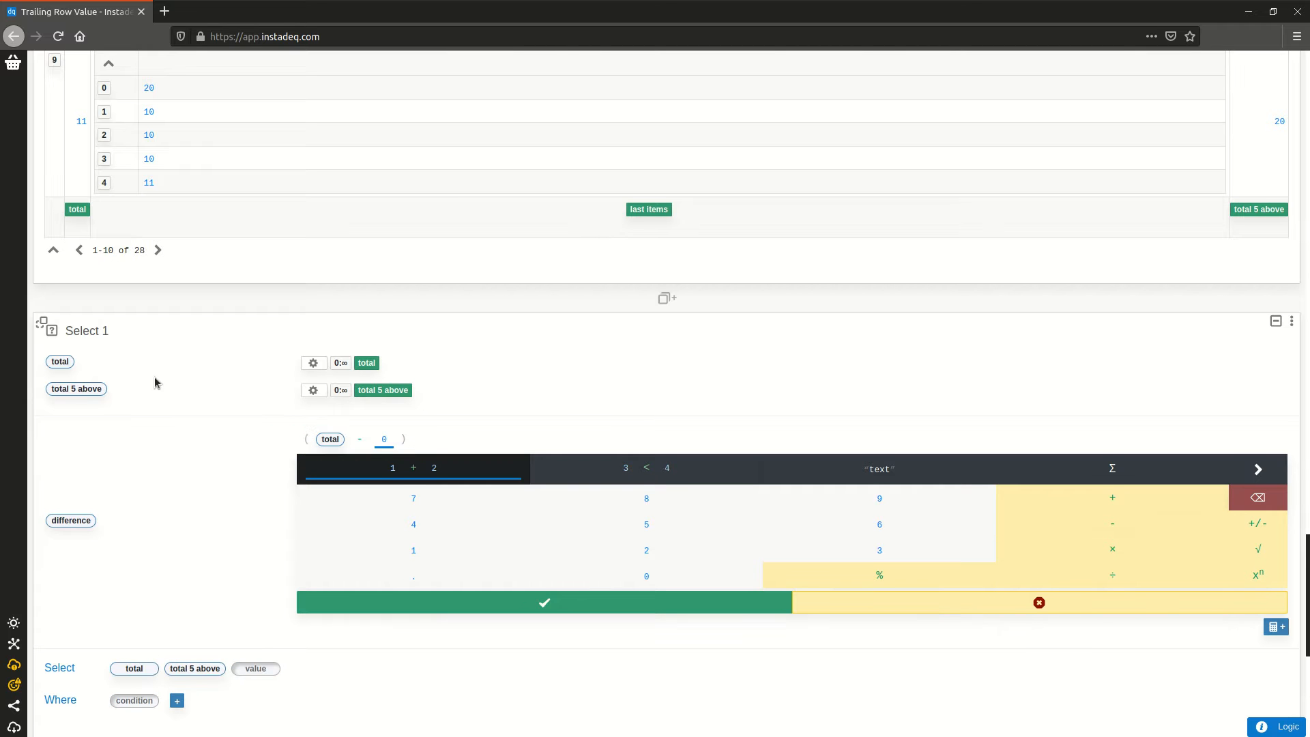
pyautogui.moveTo(87, 389); pyautogui.dragTo(386, 440)
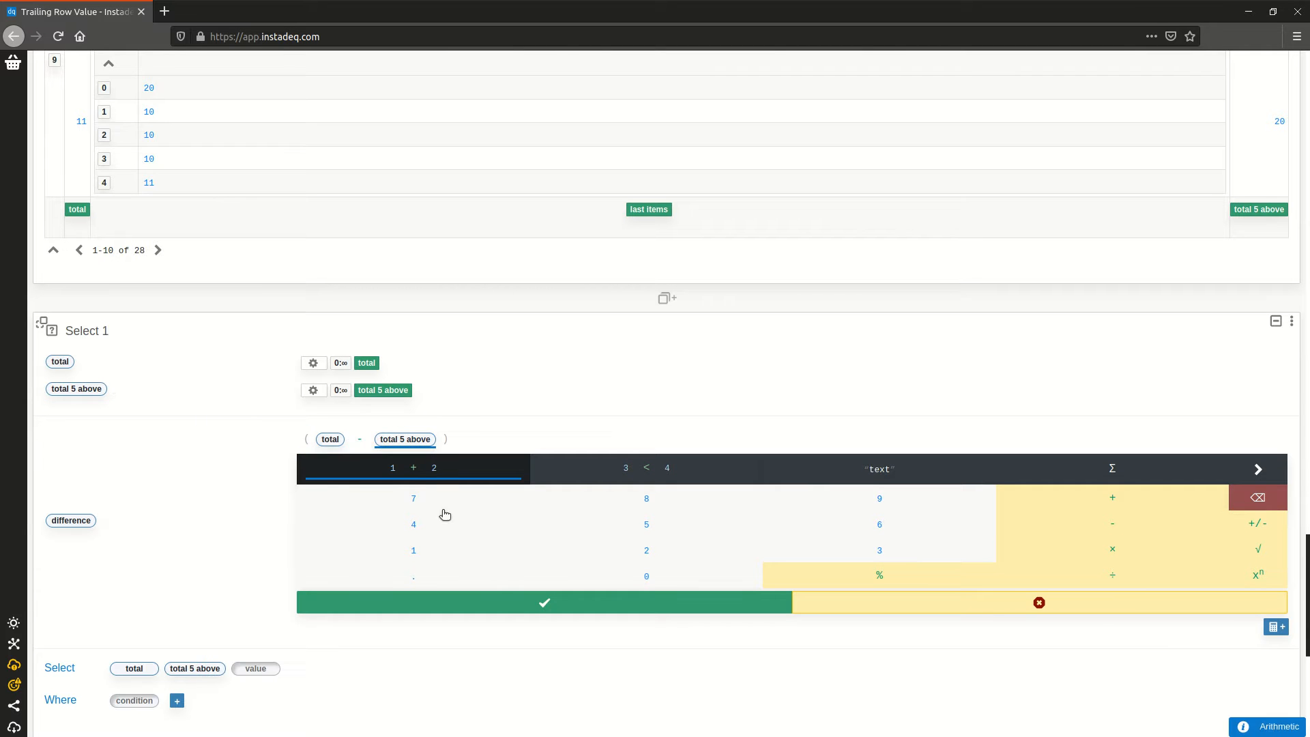
pyautogui.click(479, 603)
pyautogui.scroll(-3, 582, 463)
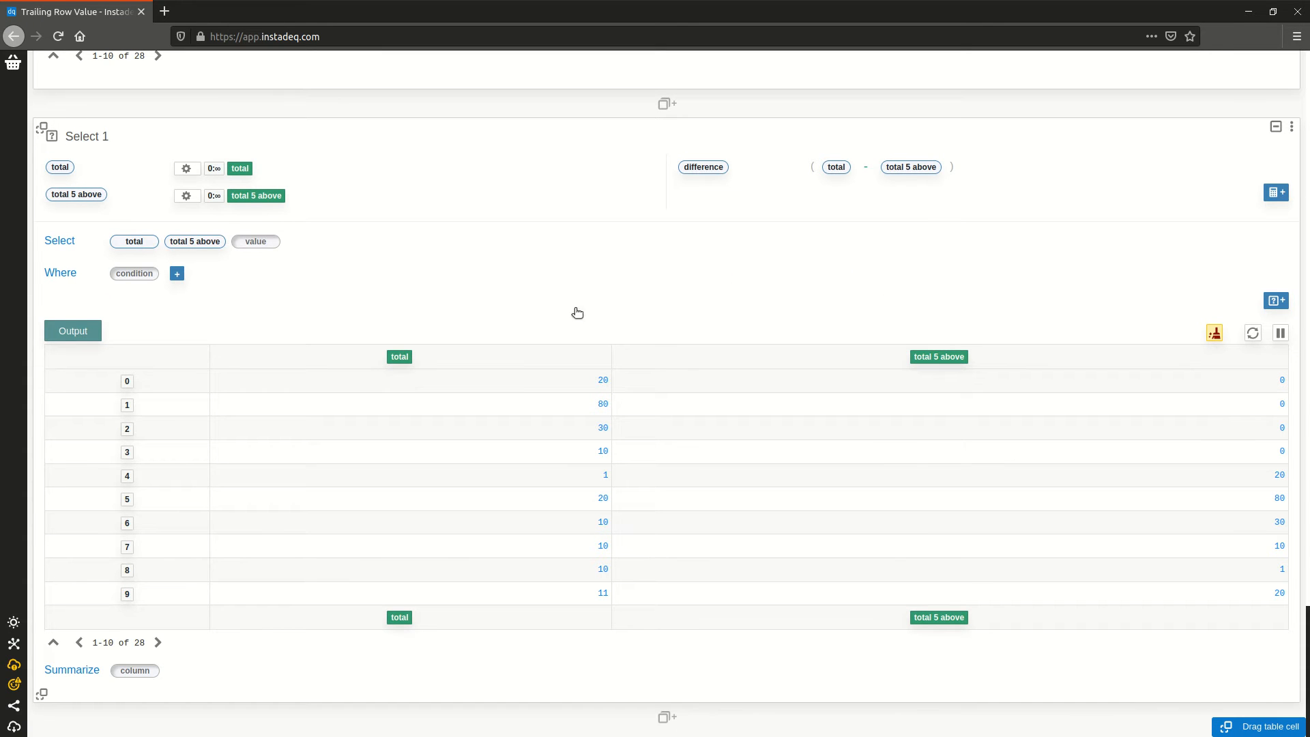
pyautogui.moveTo(694, 169); pyautogui.dragTo(256, 241)
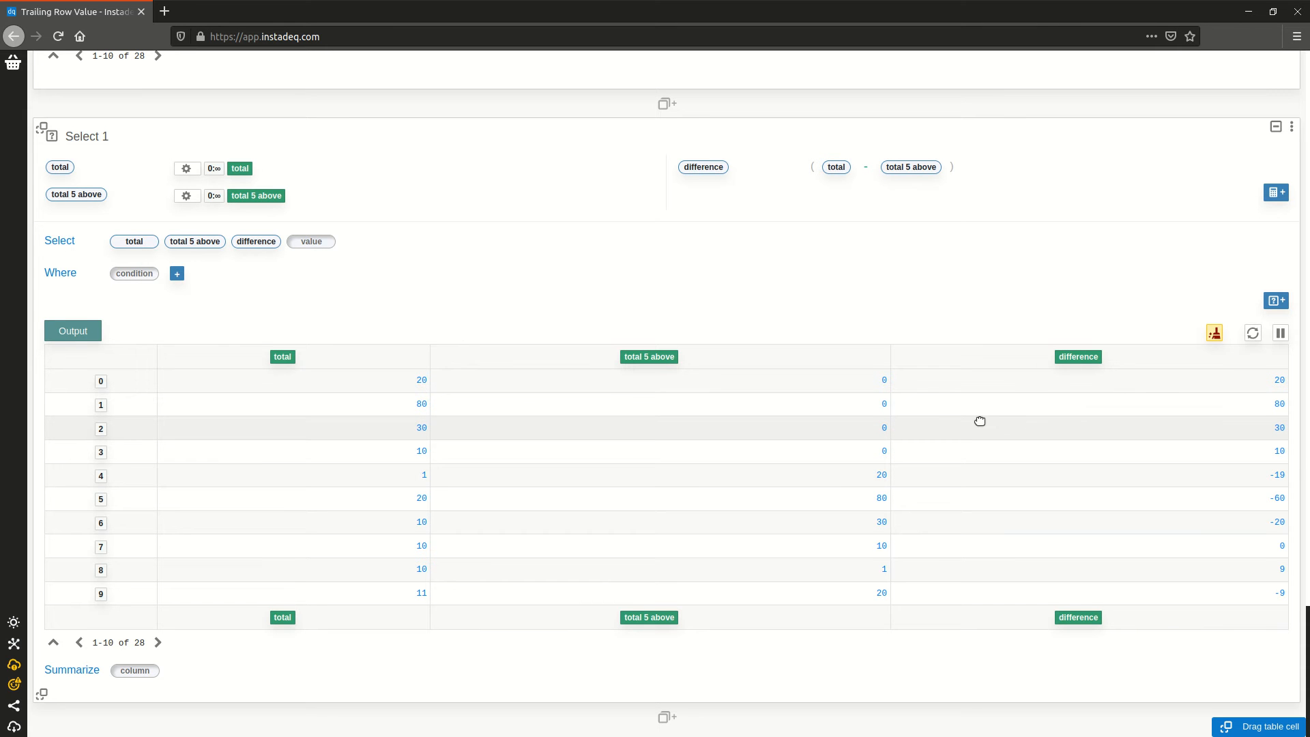
pyautogui.scroll(10, 898, 418)
pyautogui.scroll(20, 602, 381)
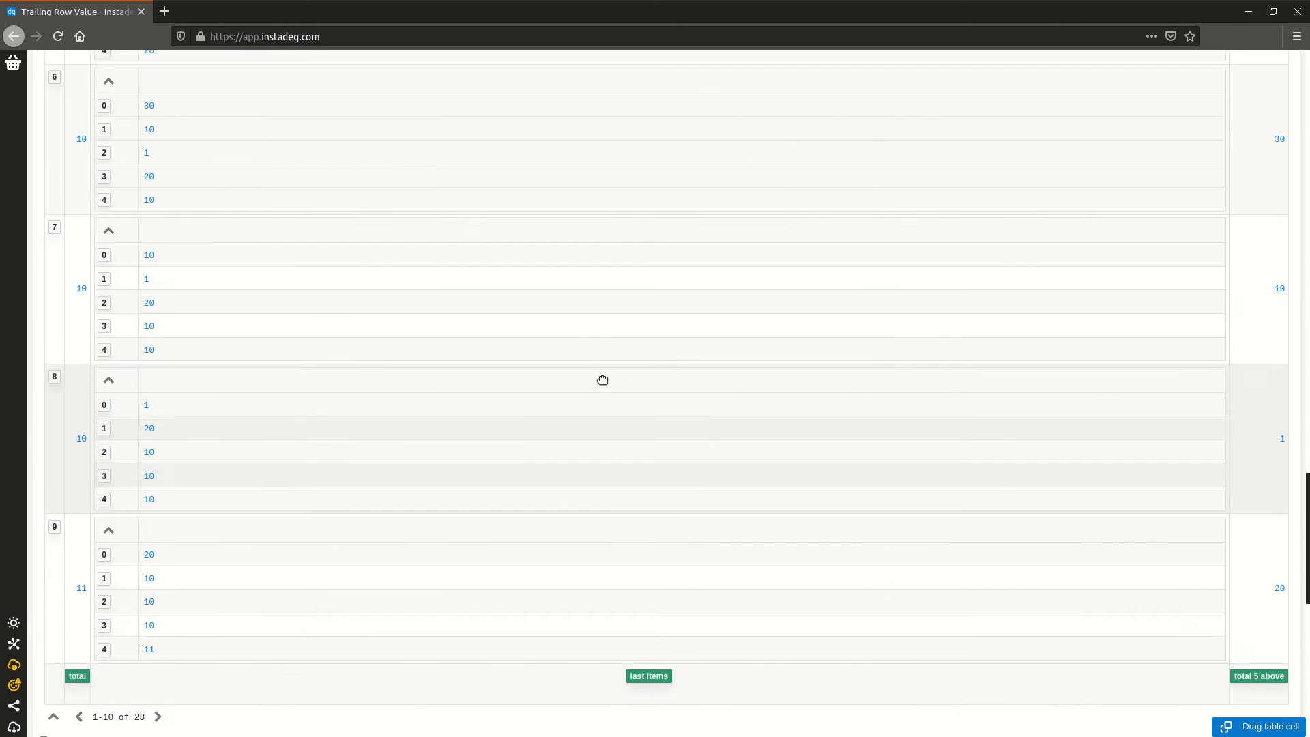
pyautogui.scroll(9, 602, 380)
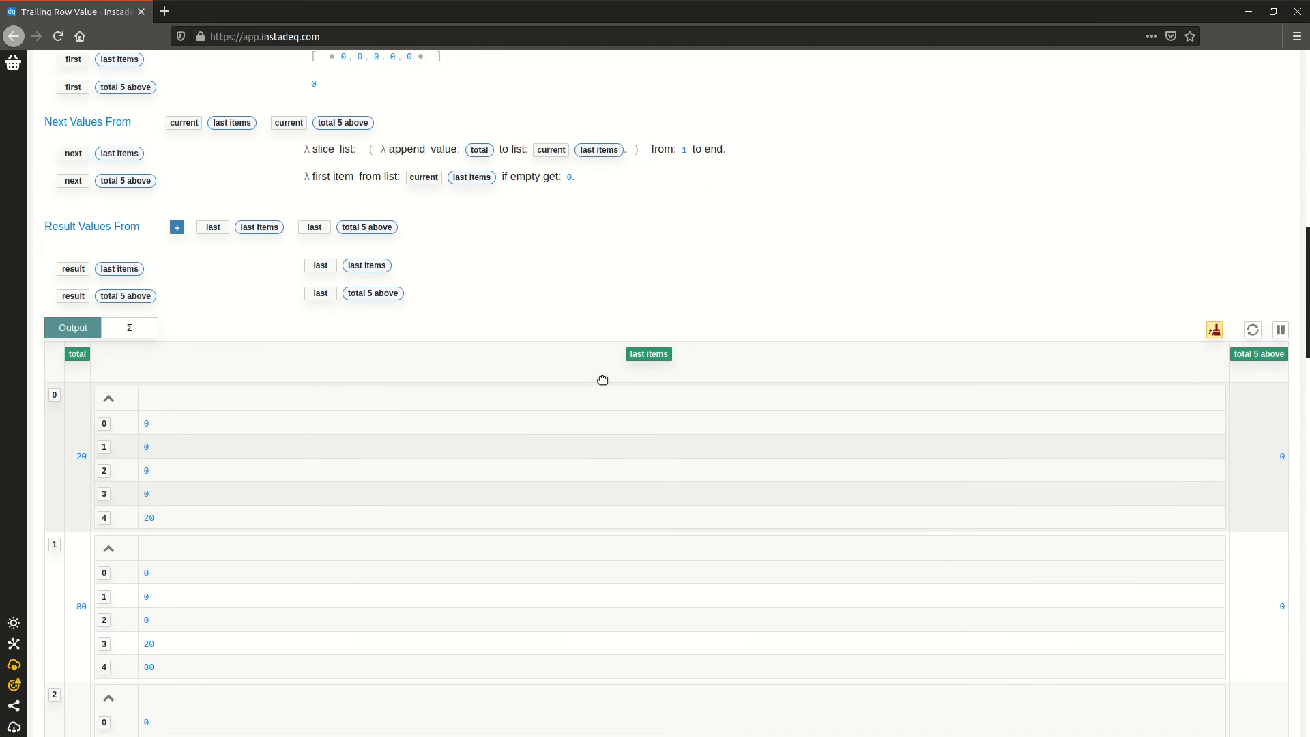
pyautogui.scroll(5, 599, 333)
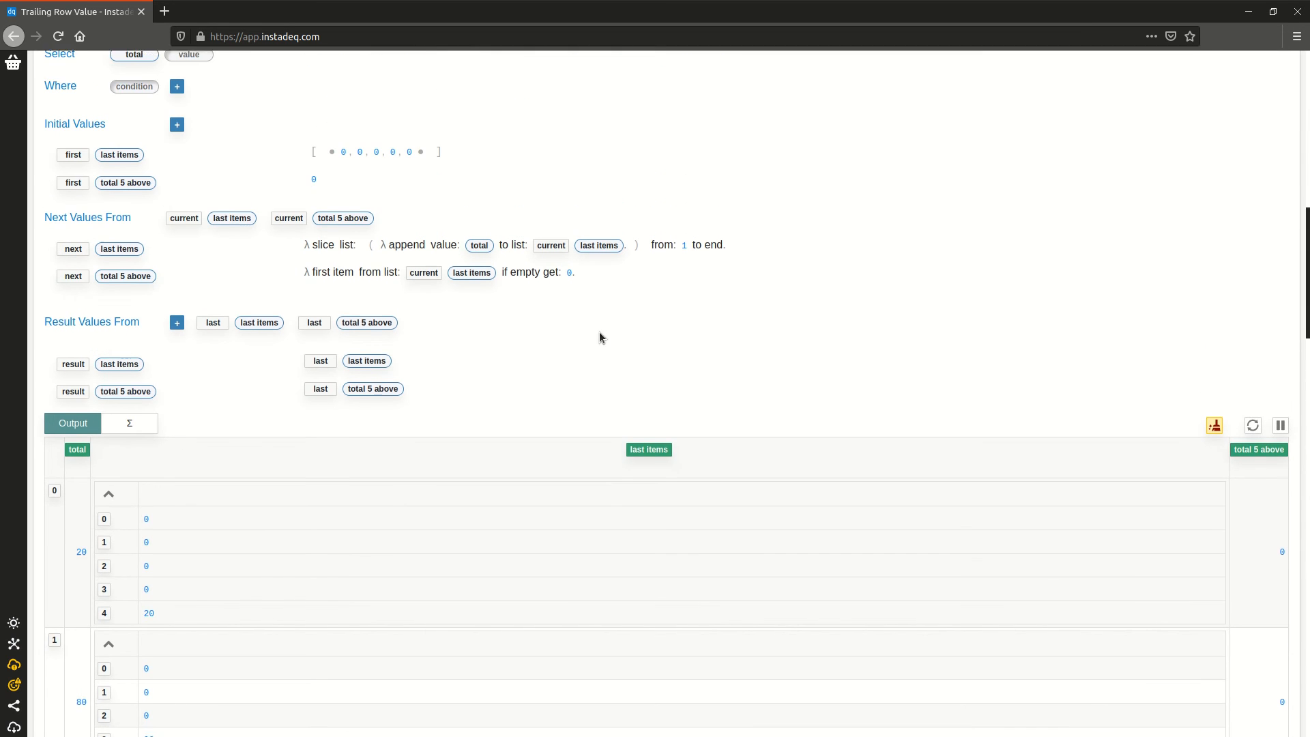